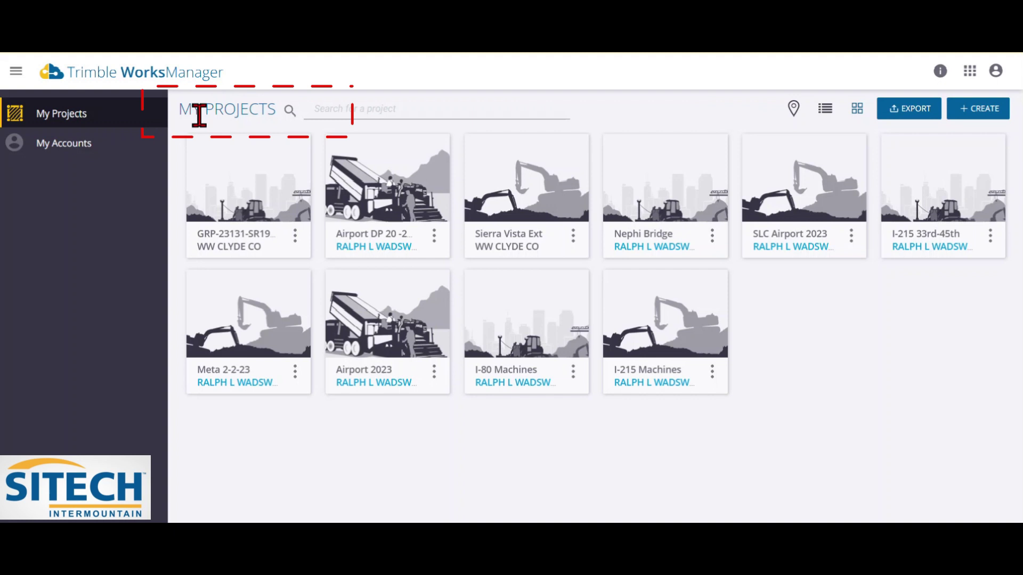
- Start a new project under the DEMO SITECH INTERMOUNTAIN account named SITECH Demo 8-9-2023
{"action": "left_click", "coordinate": [982, 109]}
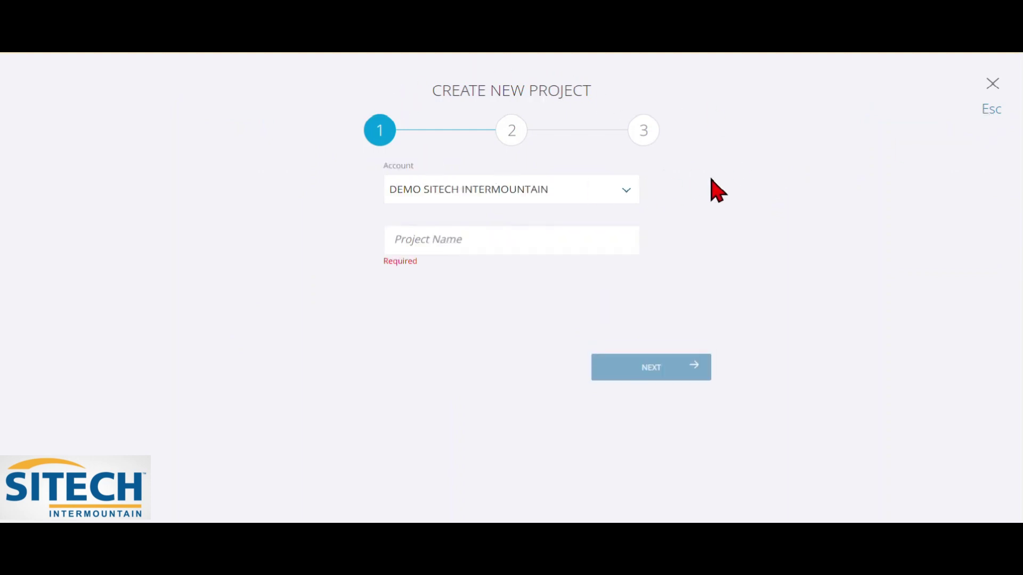
{"action": "left_click", "coordinate": [630, 197]}
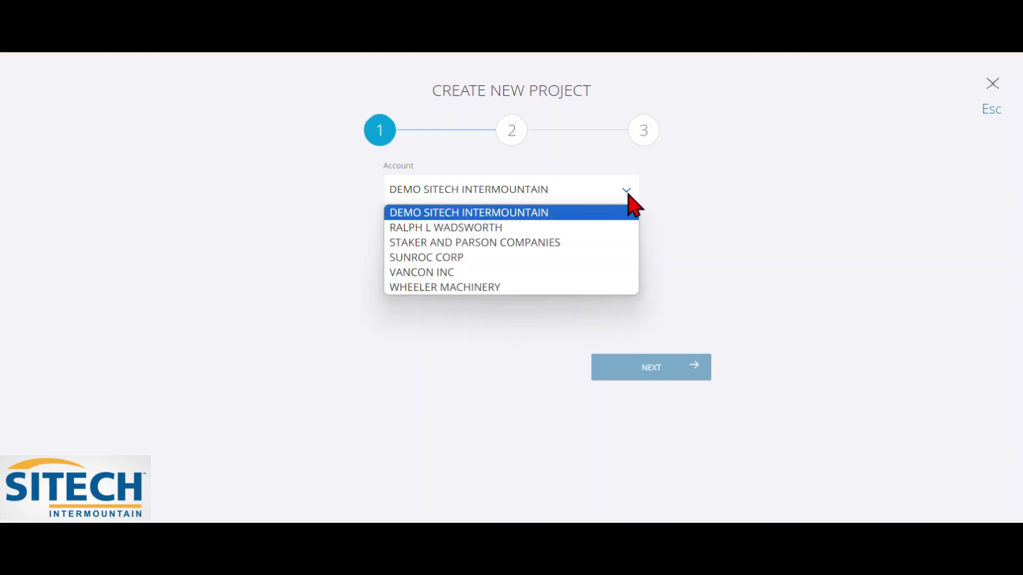
{"action": "left_click", "coordinate": [583, 214]}
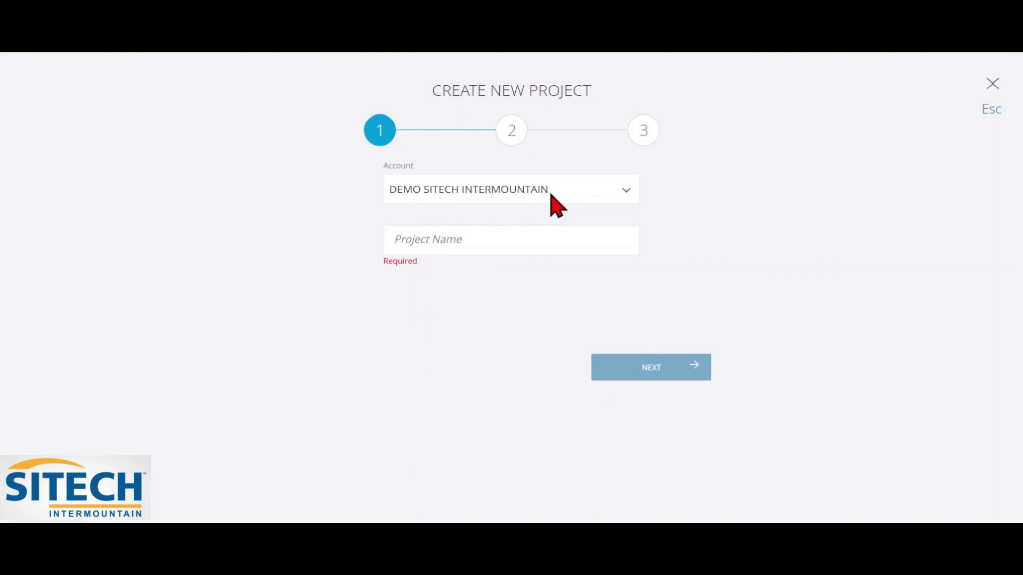
{"action": "left_click", "coordinate": [497, 237]}
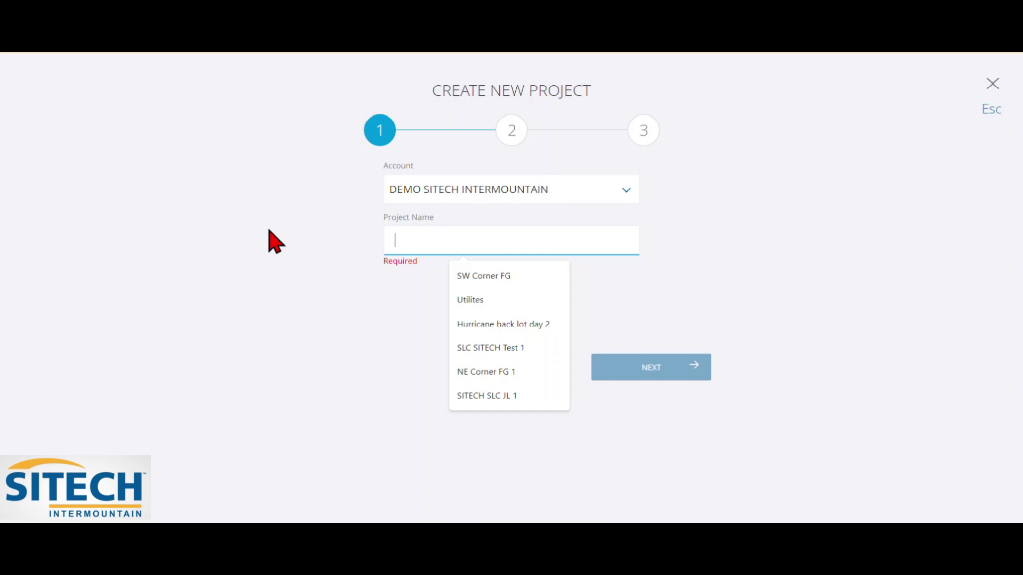
{"action": "type", "text": "SI"}
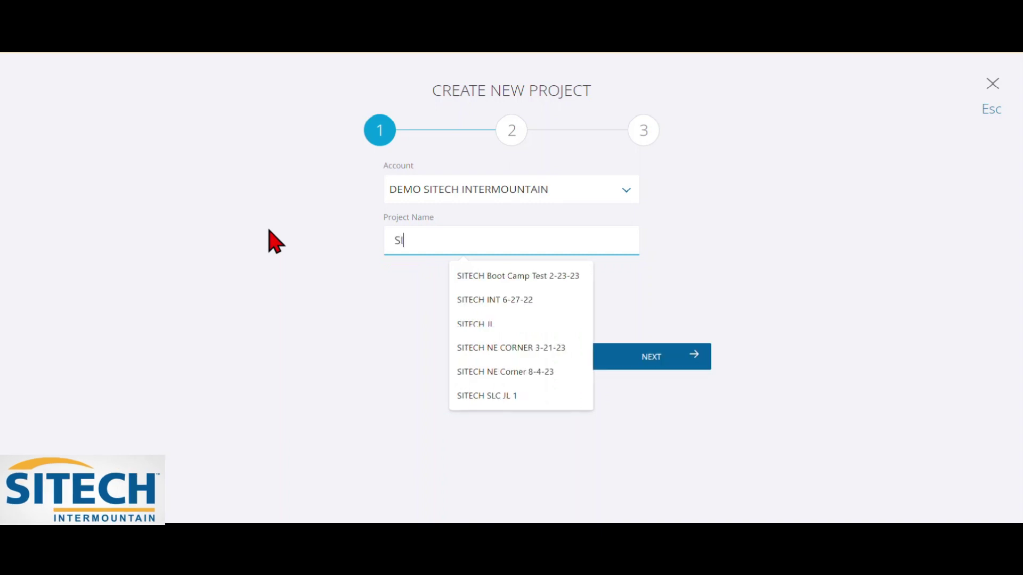
{"action": "type", "text": "TECH Demo"}
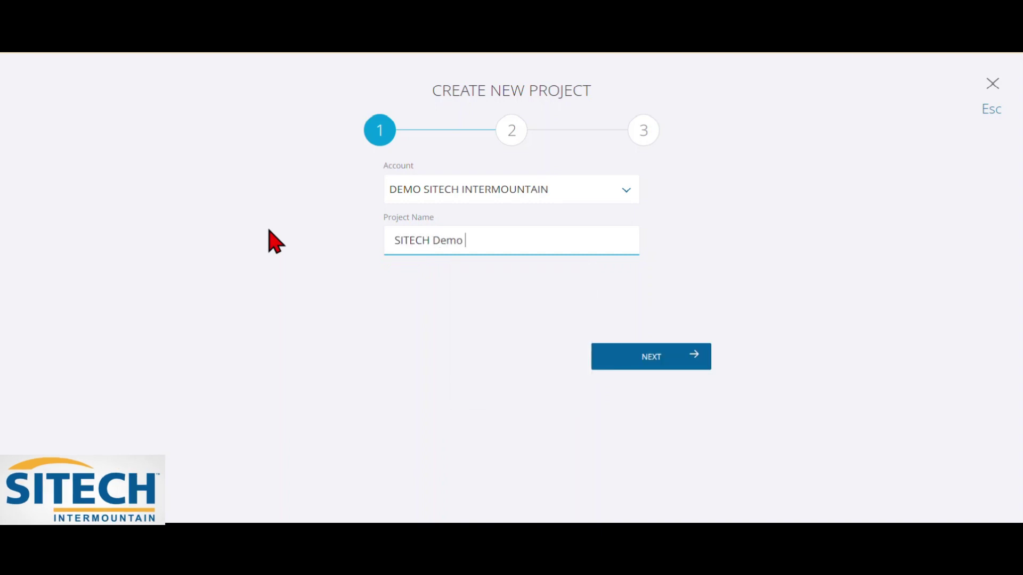
{"action": "type", "text": " 8-9-2023"}
- Move to Configuration Files and attach cal.cal as the Local Site Calibration
{"action": "left_click", "coordinate": [652, 356]}
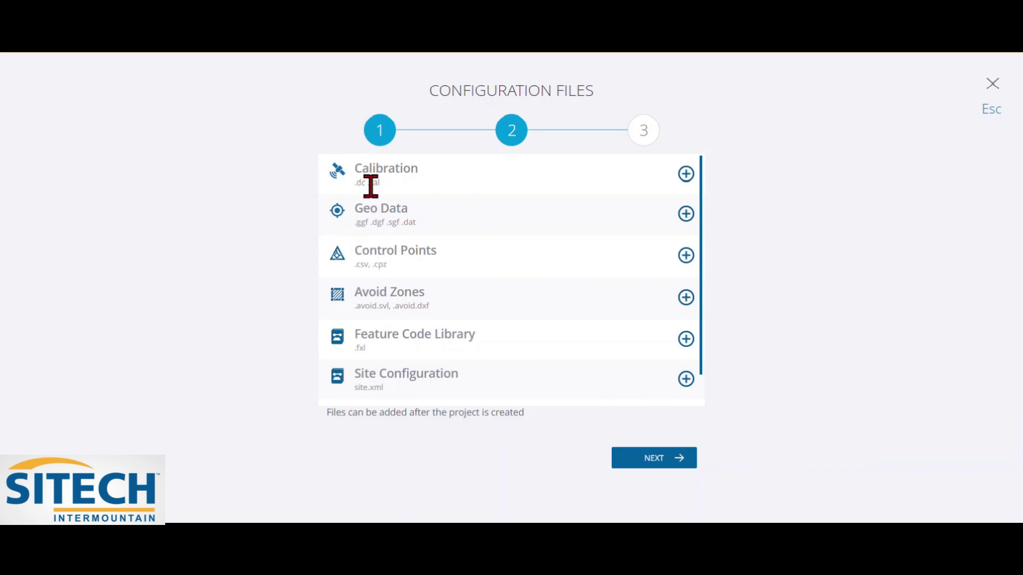
{"action": "left_click", "coordinate": [684, 176]}
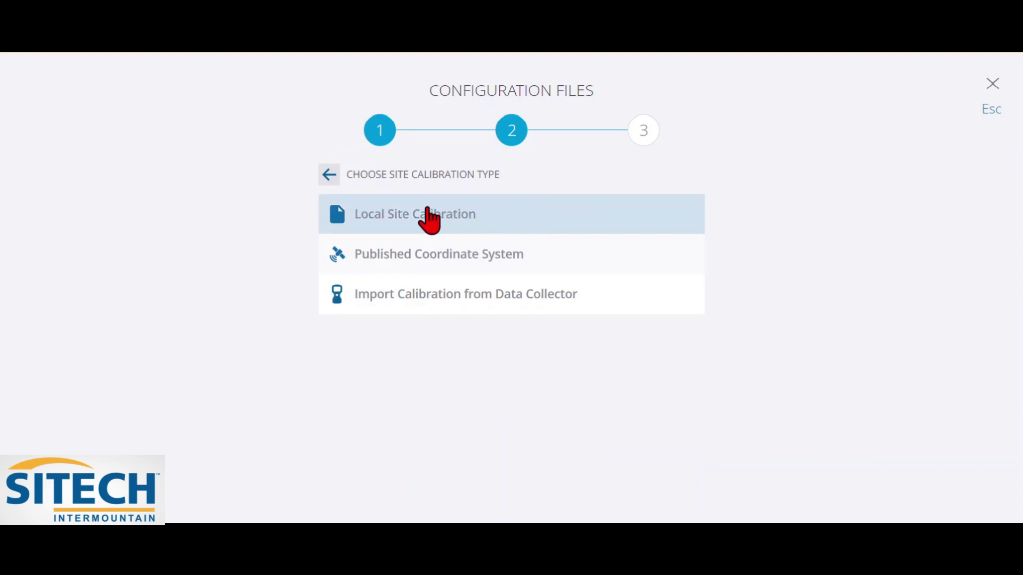
{"action": "left_click", "coordinate": [506, 223]}
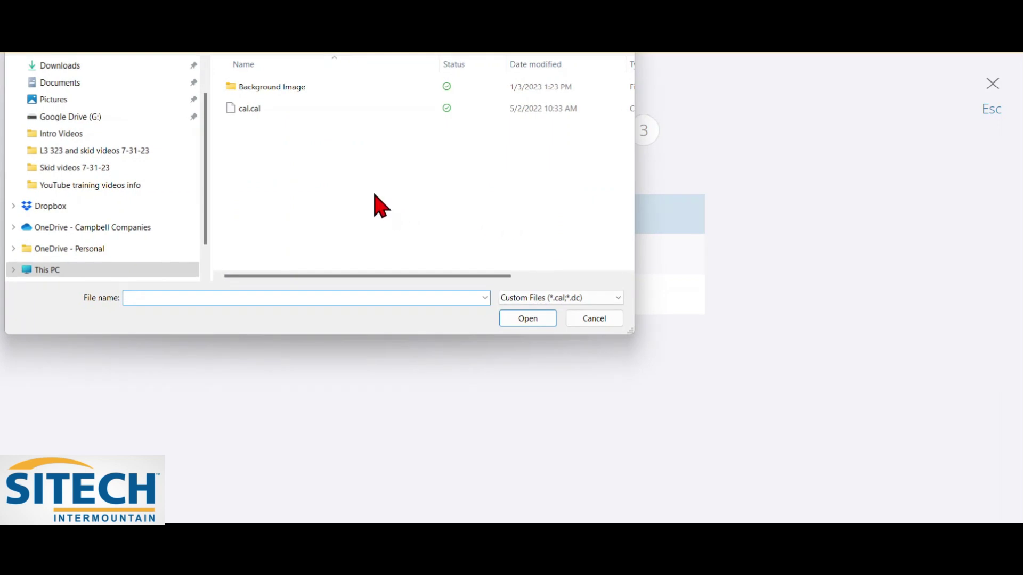
{"action": "left_click", "coordinate": [316, 109]}
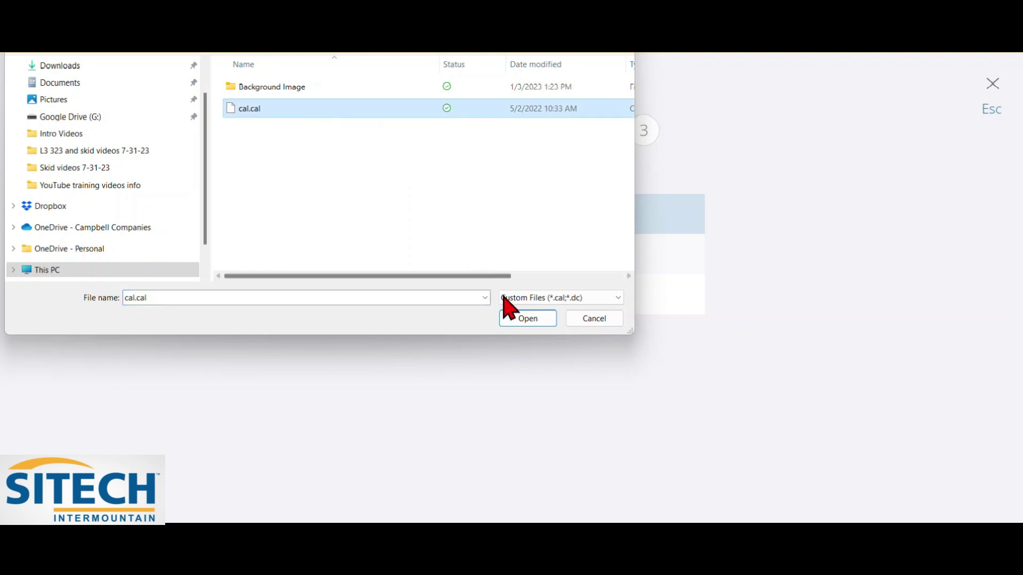
{"action": "left_click", "coordinate": [517, 322]}
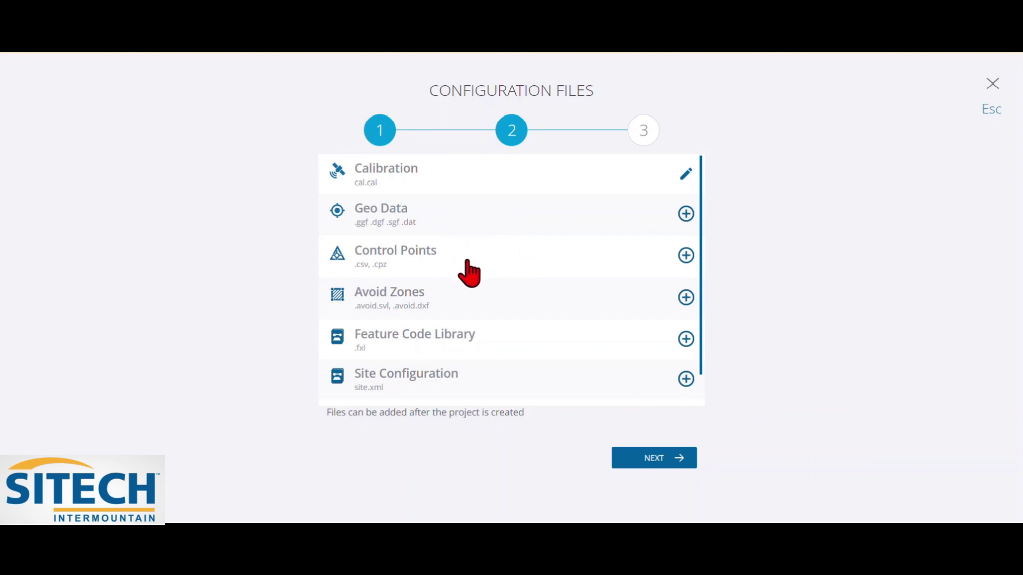
- Attach SITECH-Wheeler NE Control.csv as the control points file and review the list
{"action": "left_click", "coordinate": [691, 259]}
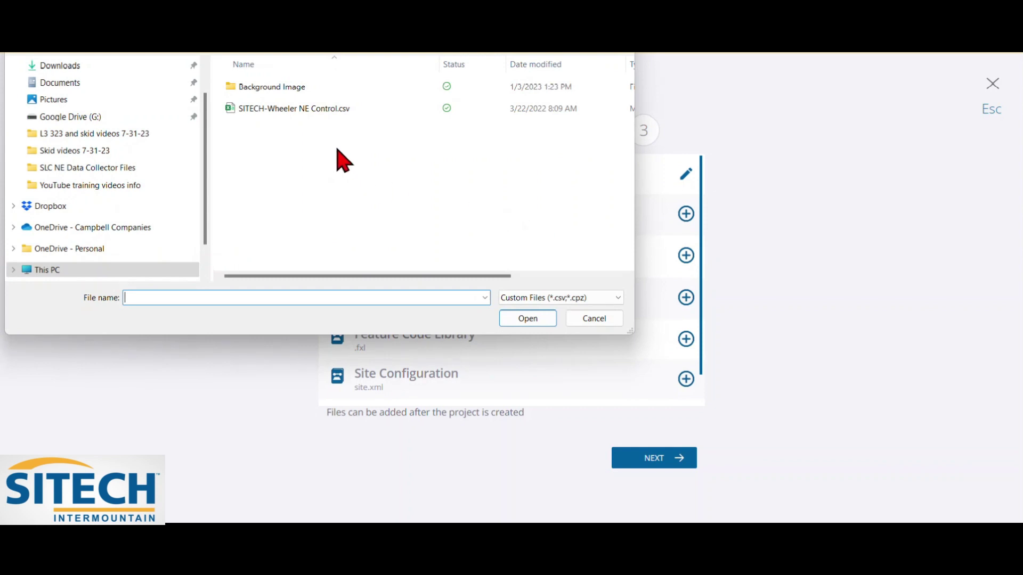
{"action": "left_click", "coordinate": [323, 118]}
{"action": "left_click", "coordinate": [528, 320]}
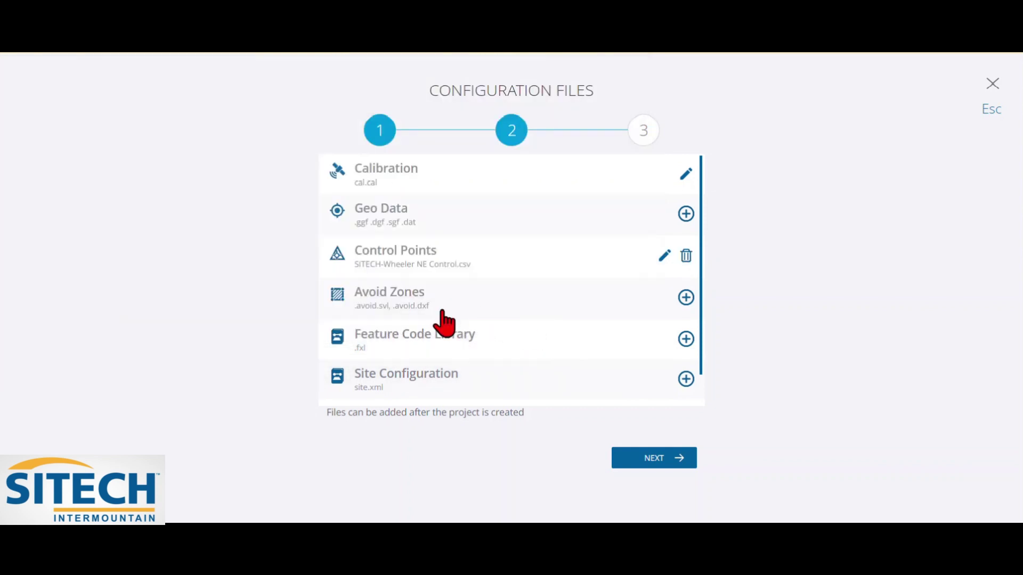
{"action": "scroll", "coordinate": [489, 324], "scroll_direction": "down", "scroll_amount": 1}
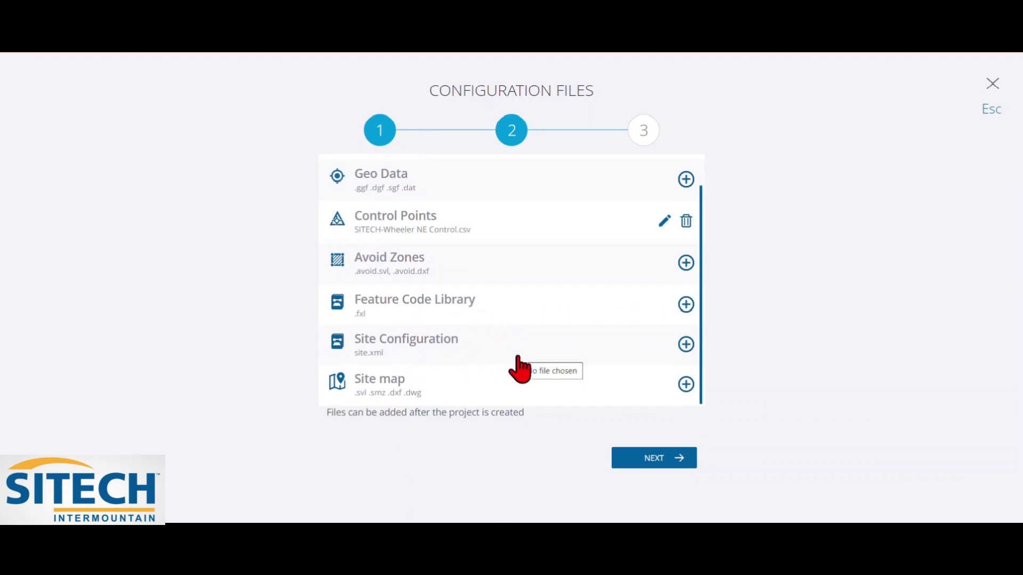
{"action": "scroll", "coordinate": [581, 337], "scroll_direction": "up", "scroll_amount": 1}
{"action": "scroll", "coordinate": [581, 339], "scroll_direction": "up", "scroll_amount": 1}
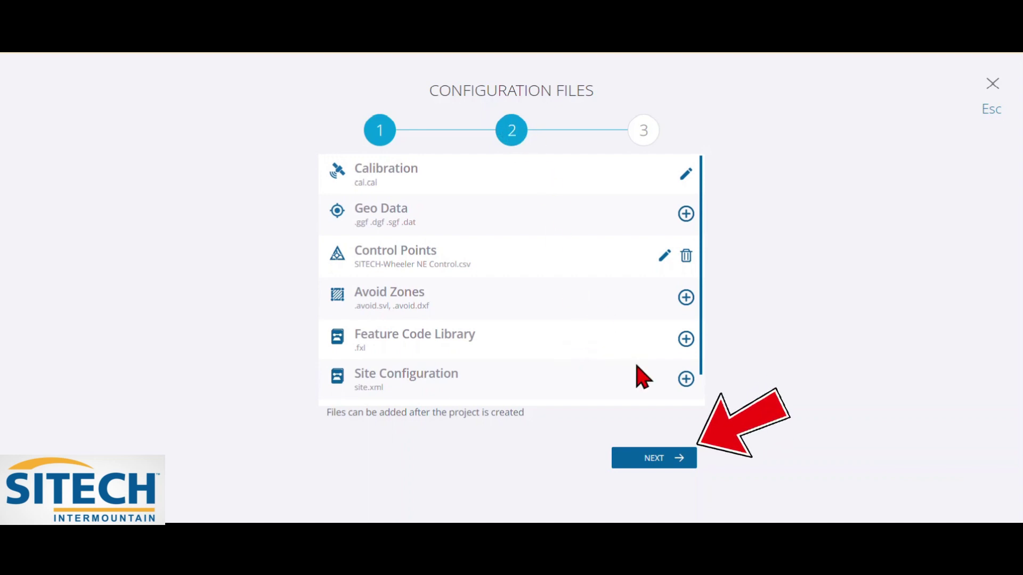
- Advance to the Project Boundary step, try an address search, then dismiss the suggestions
{"action": "left_click", "coordinate": [666, 459]}
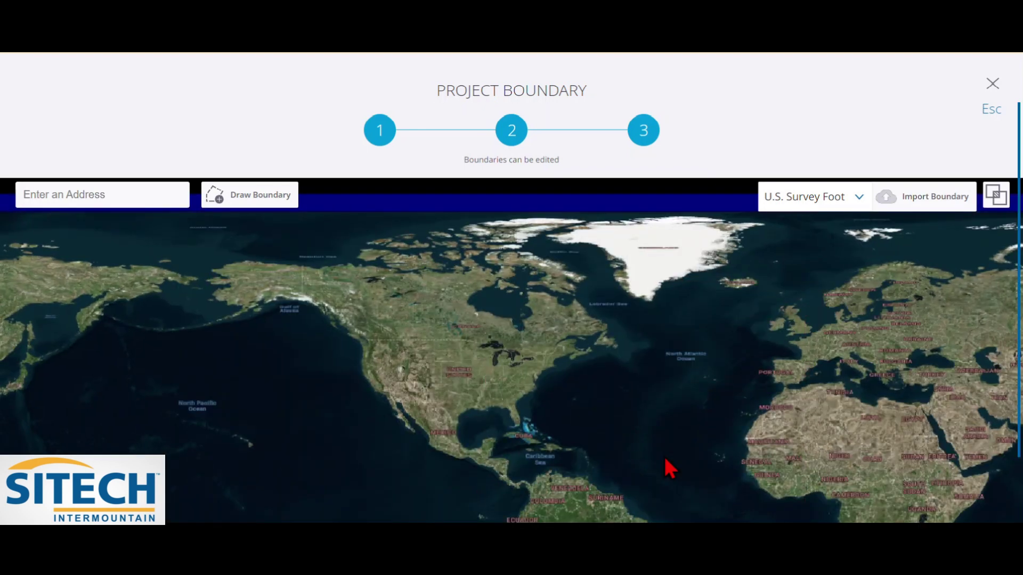
{"action": "left_click", "coordinate": [86, 195]}
{"action": "type", "text": "alskjd"}
{"action": "key", "text": "BackSpace"}
{"action": "key", "text": "BackSpace"}
{"action": "key", "text": "BackSpace"}
{"action": "key", "text": "BackSpace"}
{"action": "key", "text": "BackSpace"}
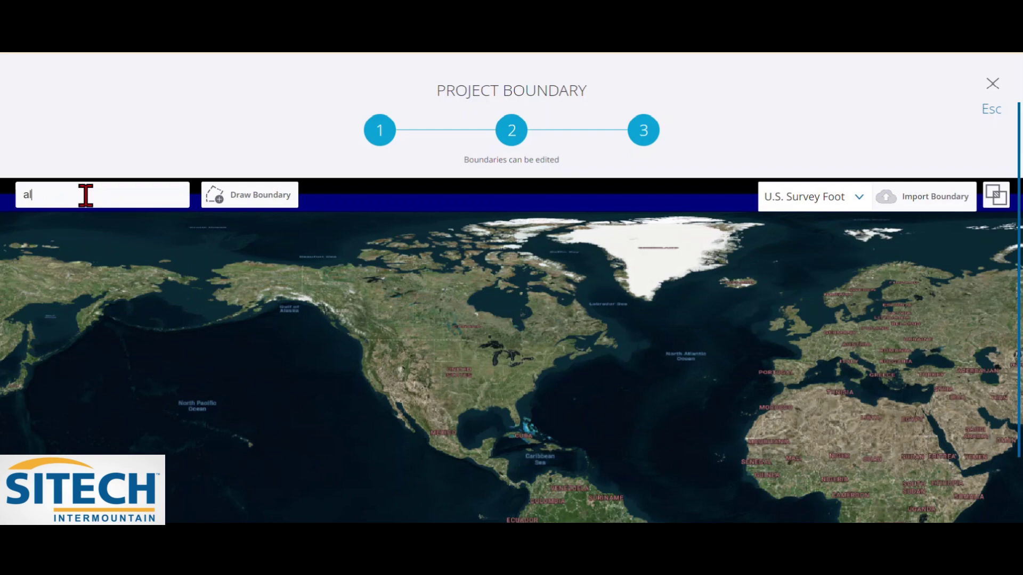
{"action": "key", "text": "Down"}
{"action": "key", "text": "Down"}
{"action": "key", "text": "Down"}
{"action": "key", "text": "Down"}
{"action": "key", "text": "Down"}
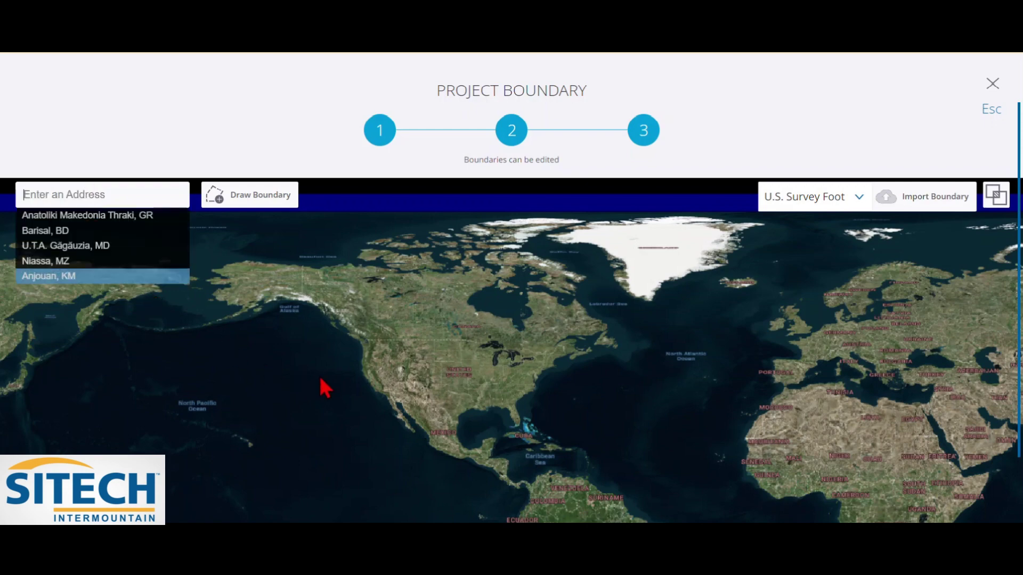
{"action": "scroll", "coordinate": [431, 383], "scroll_direction": "up", "scroll_amount": 2}
{"action": "left_click", "coordinate": [338, 389]}
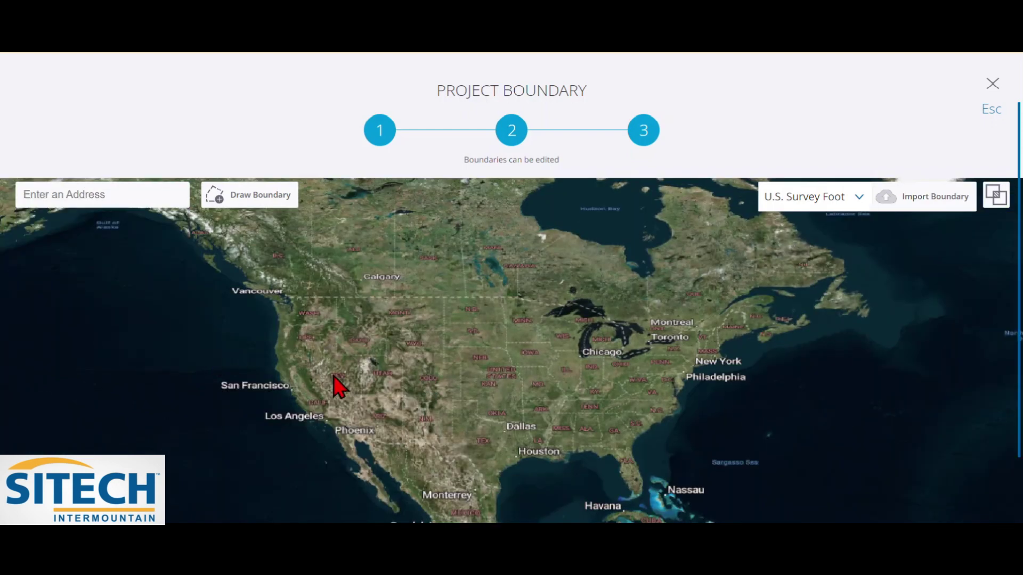
- Zoom and pan the map to the blocks south of 2100 South Frwy along W South Frontage Rd
{"action": "scroll", "coordinate": [381, 382], "scroll_direction": "up", "scroll_amount": 4}
{"action": "scroll", "coordinate": [384, 367], "scroll_direction": "up", "scroll_amount": 5}
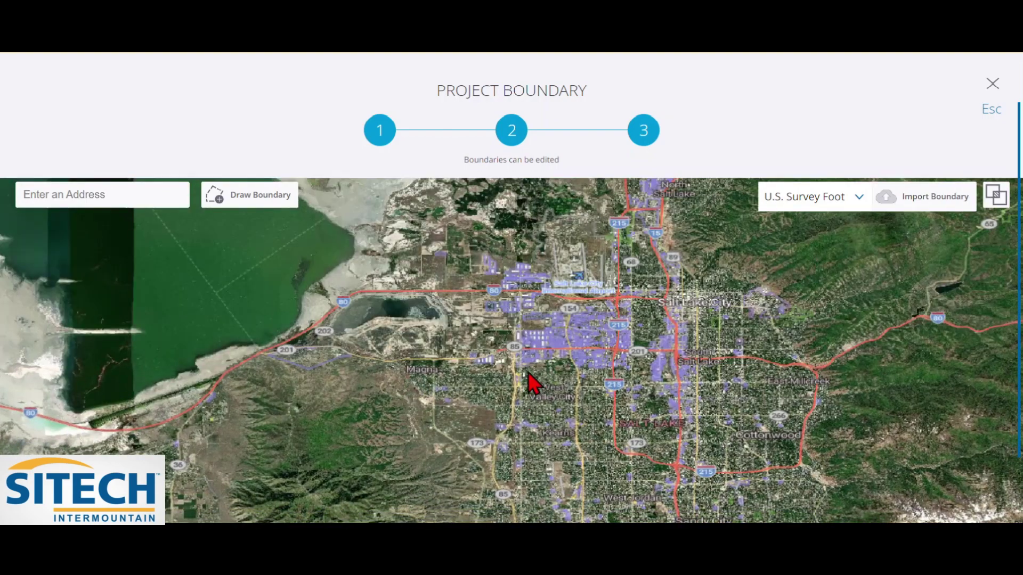
{"action": "scroll", "coordinate": [516, 362], "scroll_direction": "up", "scroll_amount": 3}
{"action": "scroll", "coordinate": [514, 366], "scroll_direction": "up", "scroll_amount": 3}
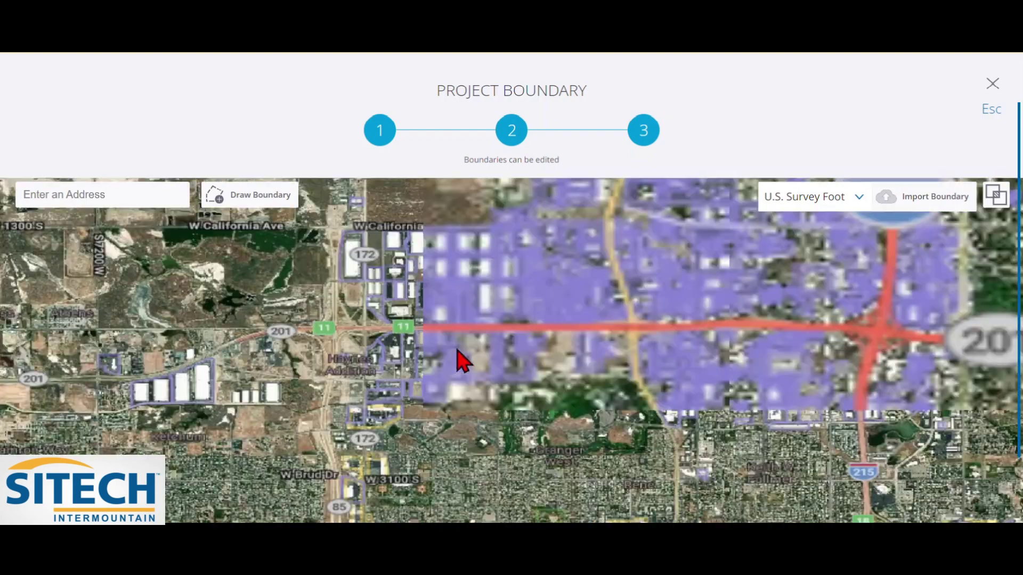
{"action": "scroll", "coordinate": [517, 357], "scroll_direction": "up", "scroll_amount": 3}
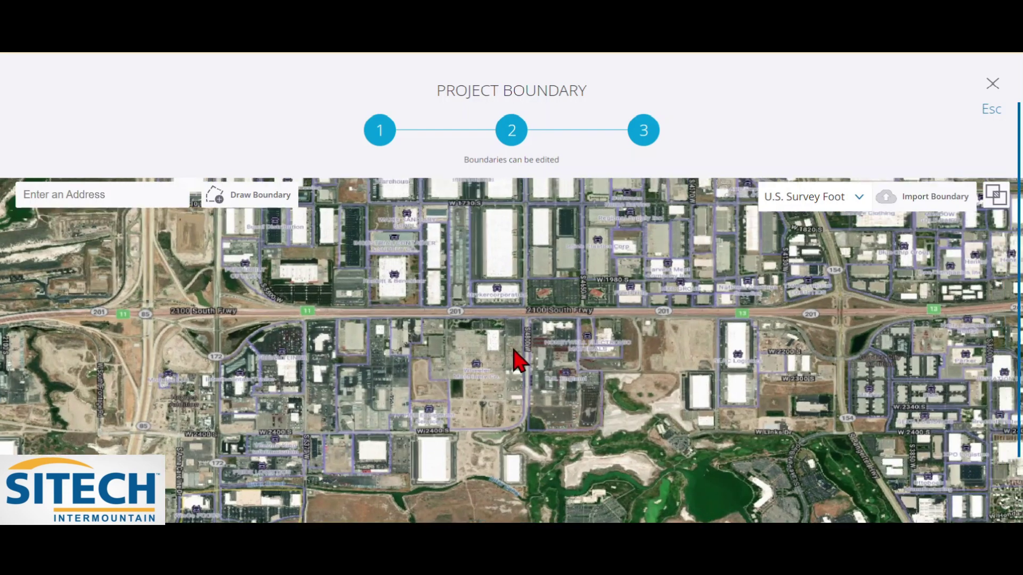
{"action": "scroll", "coordinate": [495, 359], "scroll_direction": "up", "scroll_amount": 2}
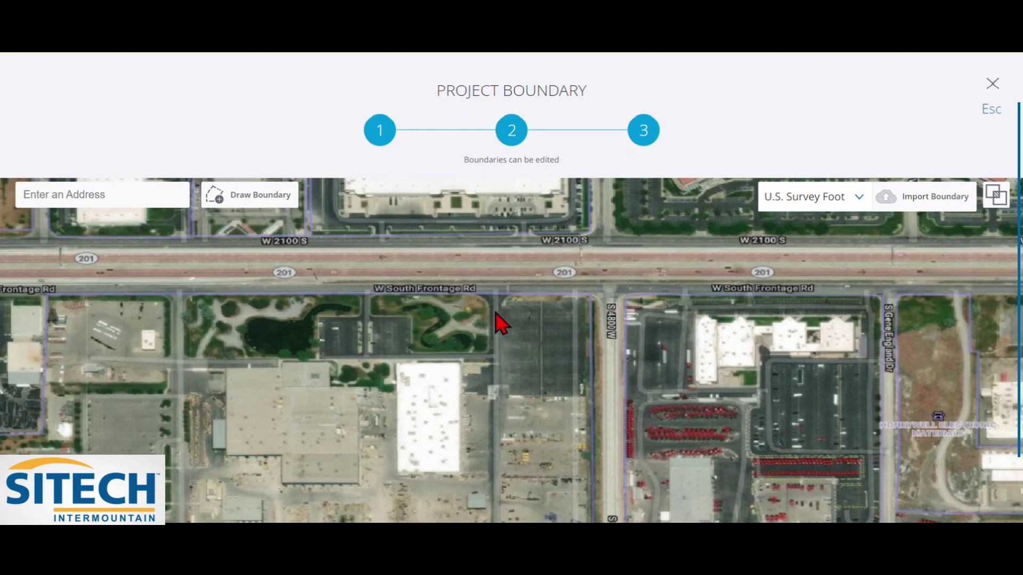
{"action": "scroll", "coordinate": [506, 315], "scroll_direction": "up", "scroll_amount": 1}
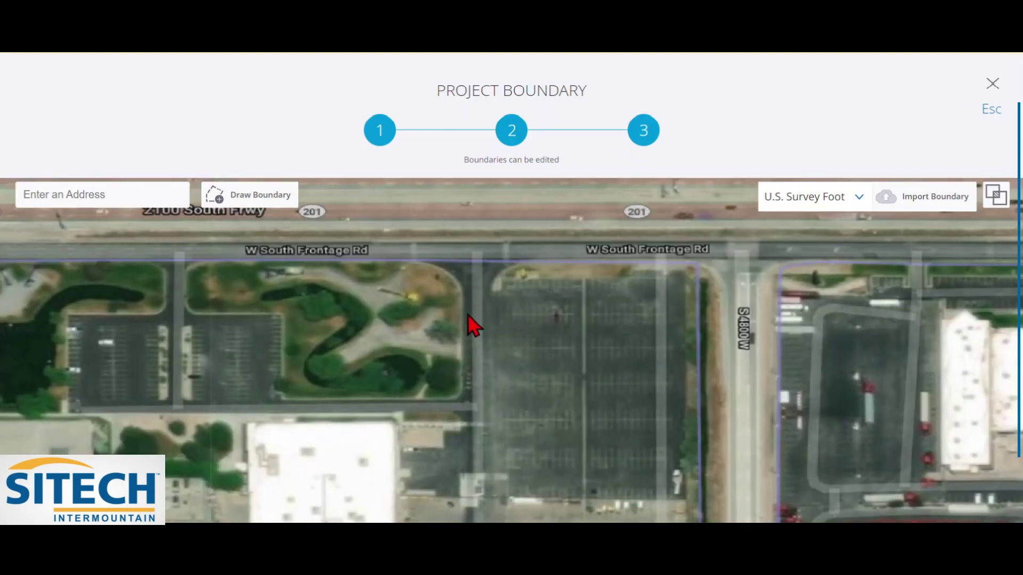
{"action": "scroll", "coordinate": [472, 372], "scroll_direction": "down", "scroll_amount": 2}
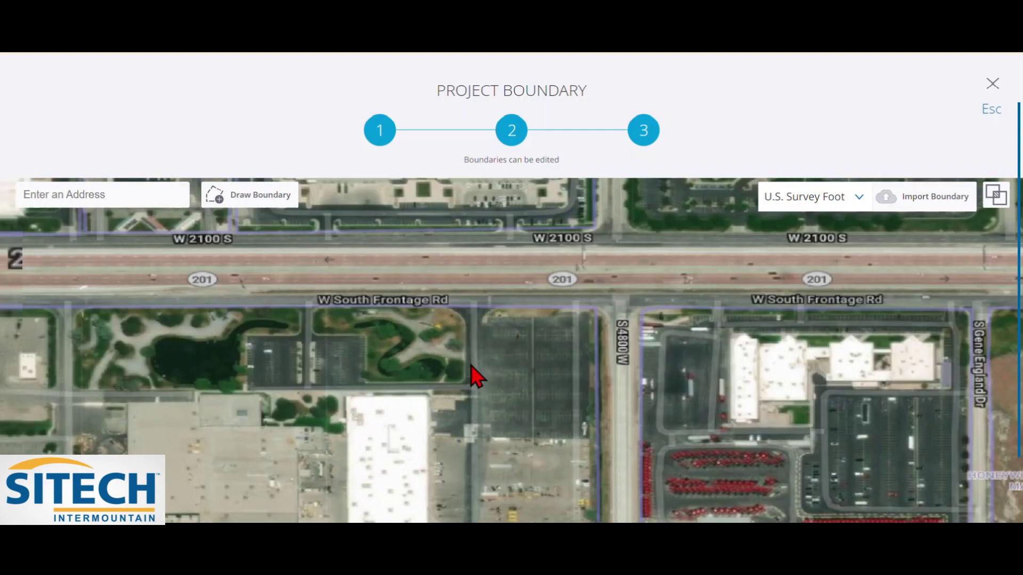
{"action": "left_click_drag", "start_coordinate": [476, 378], "coordinate": [437, 368]}
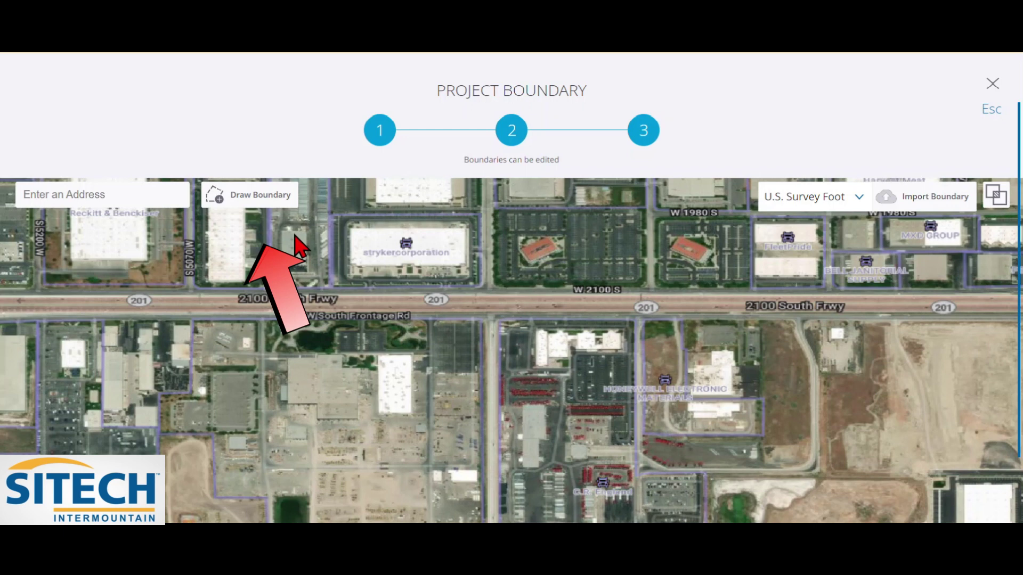
- Draw and close a four-corner boundary around the block south of 2100 South Frwy, then finish the project
{"action": "left_click", "coordinate": [255, 196]}
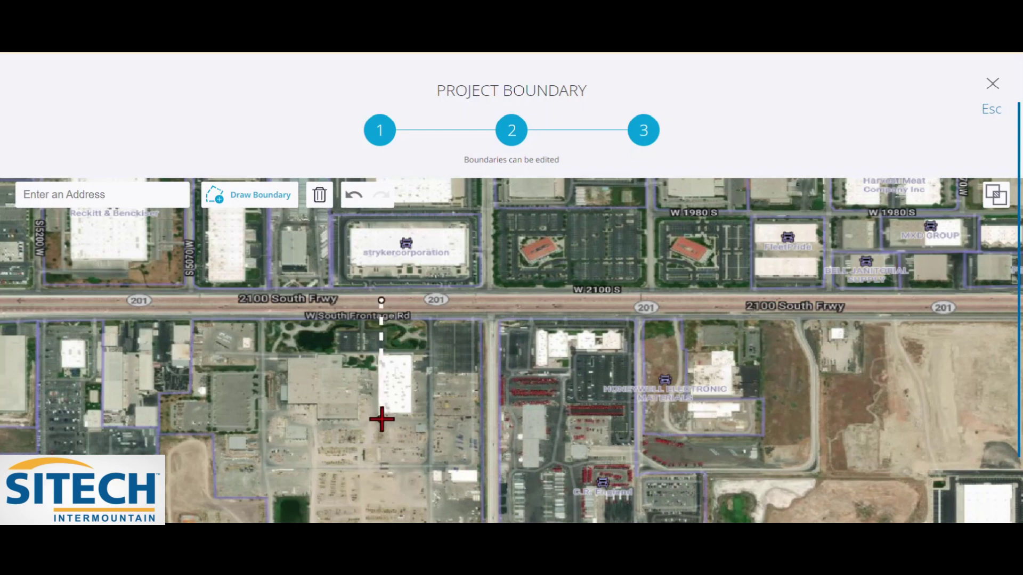
{"action": "left_click", "coordinate": [509, 419]}
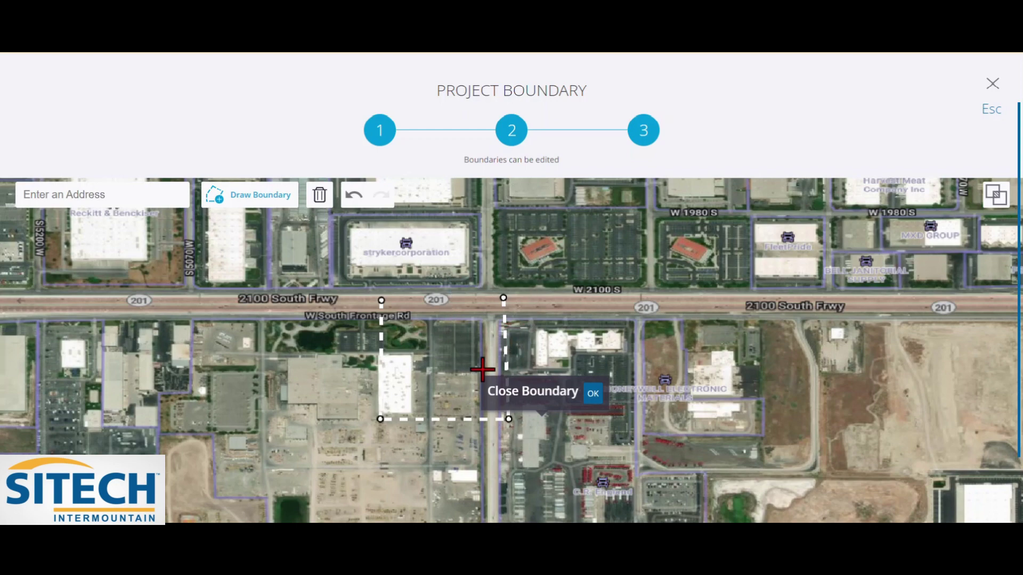
{"action": "scroll", "coordinate": [483, 370], "scroll_direction": "up", "scroll_amount": 2}
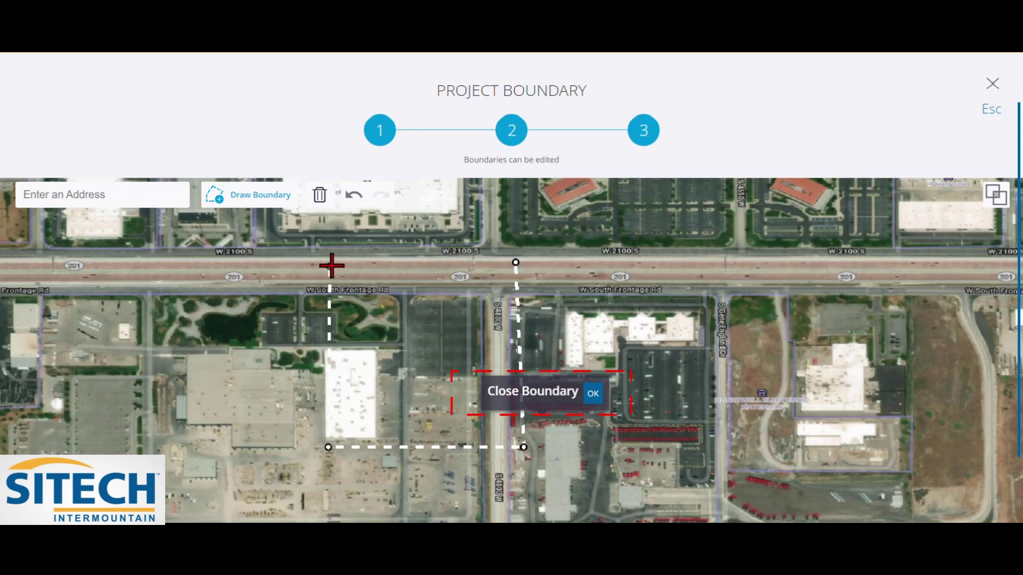
{"action": "left_click", "coordinate": [591, 393]}
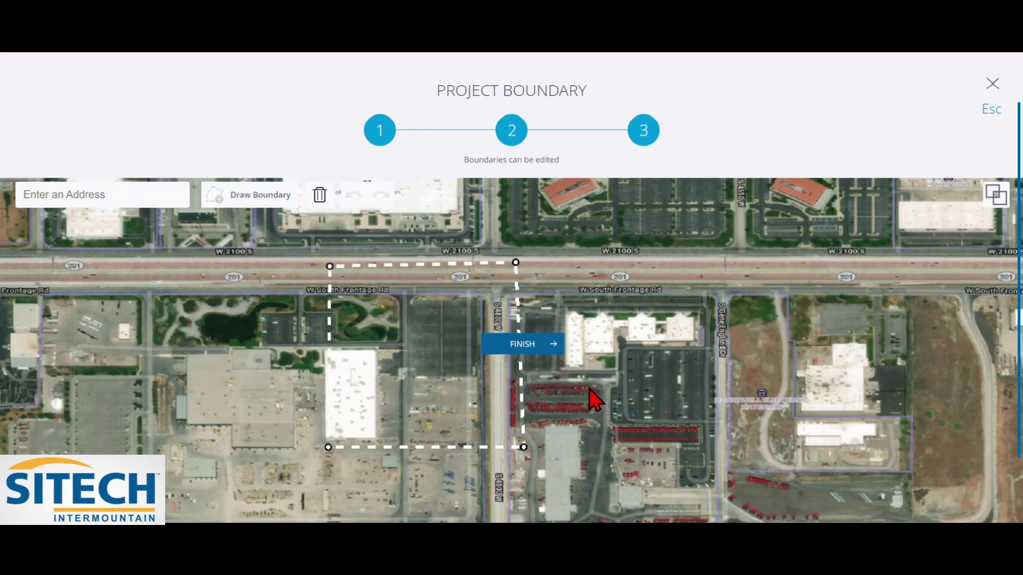
{"action": "left_click", "coordinate": [539, 351]}
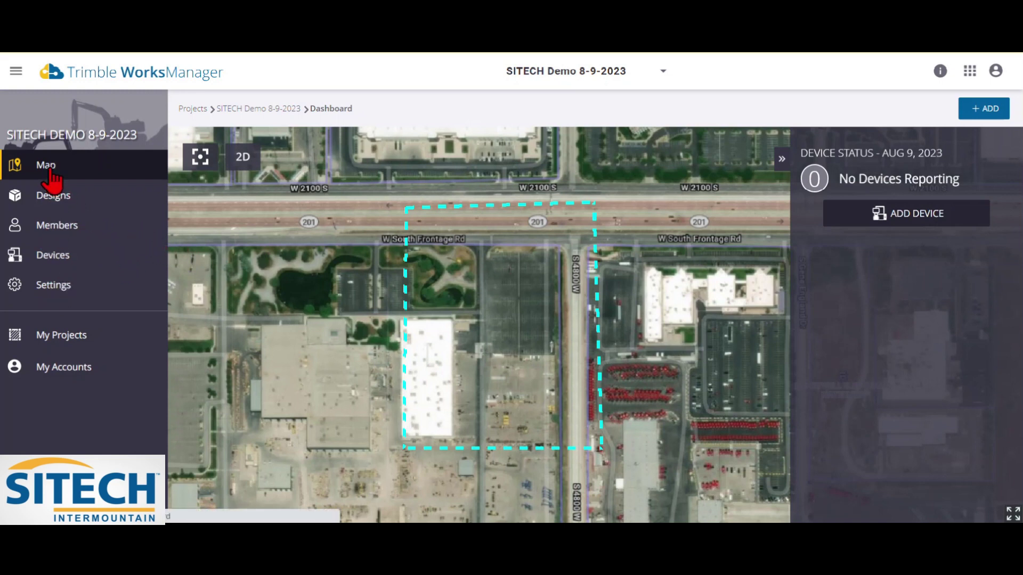
- From Designs, create a Data Collectors design named SITECH NE FG 8-9-23
{"action": "left_click", "coordinate": [52, 198]}
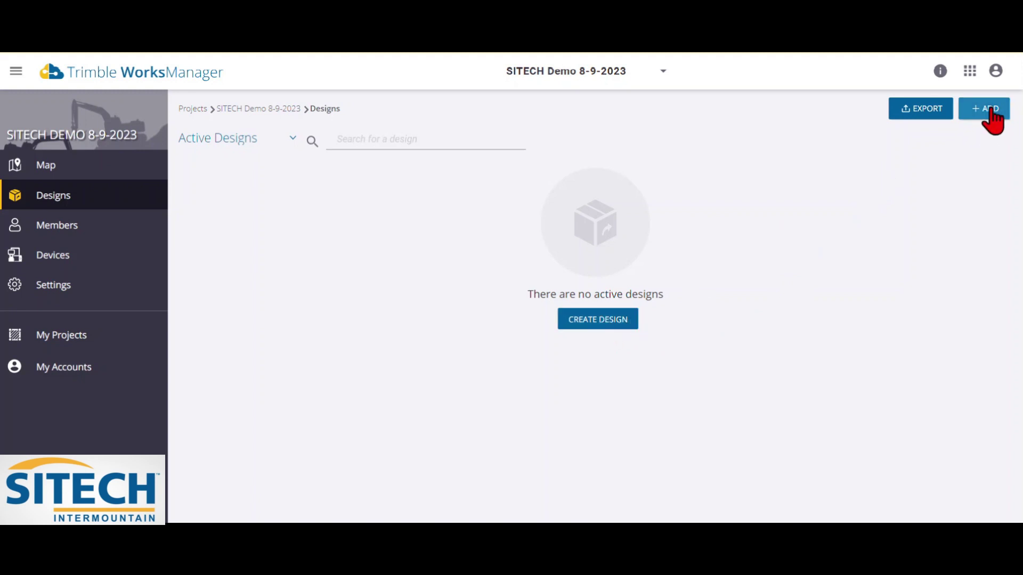
{"action": "left_click", "coordinate": [586, 321]}
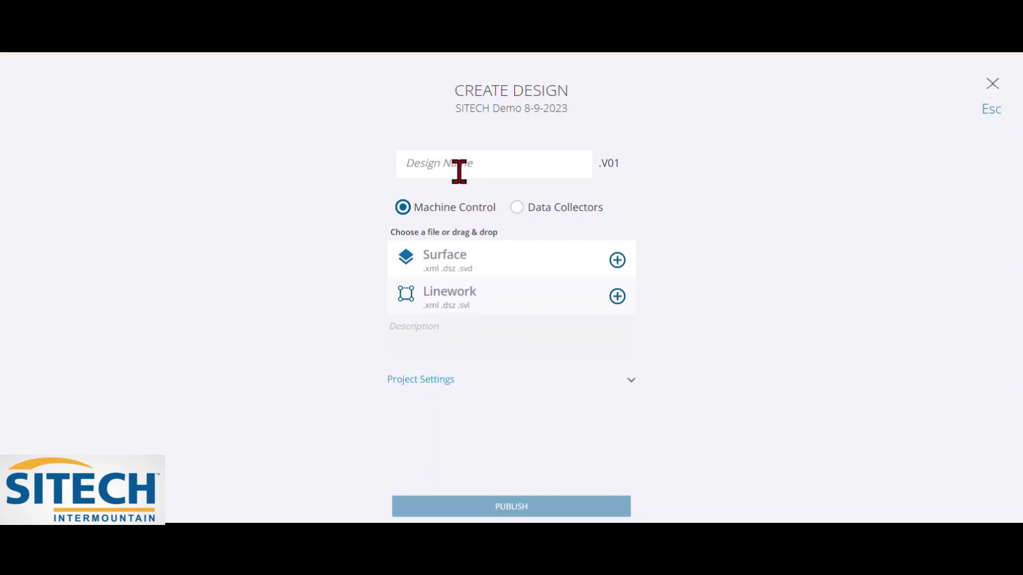
{"action": "left_click", "coordinate": [518, 208]}
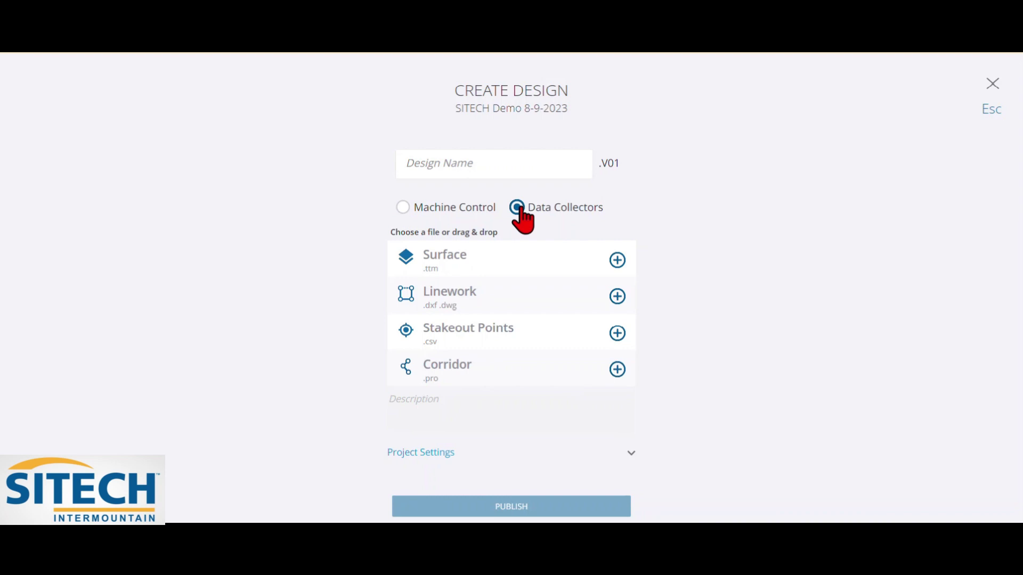
{"action": "left_click", "coordinate": [446, 170]}
{"action": "type", "text": "S"}
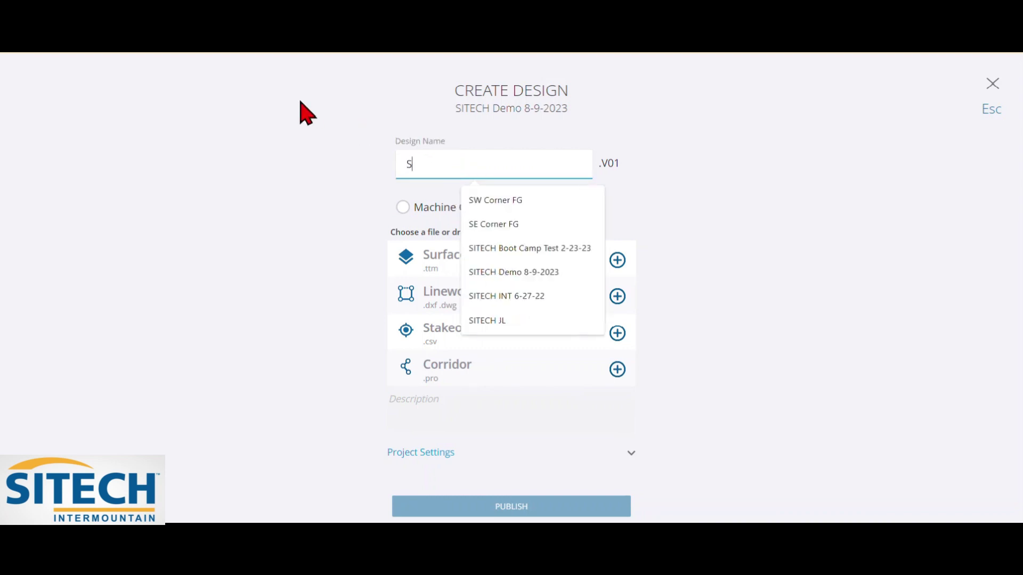
{"action": "type", "text": "ITECH NE FG 8-9-23"}
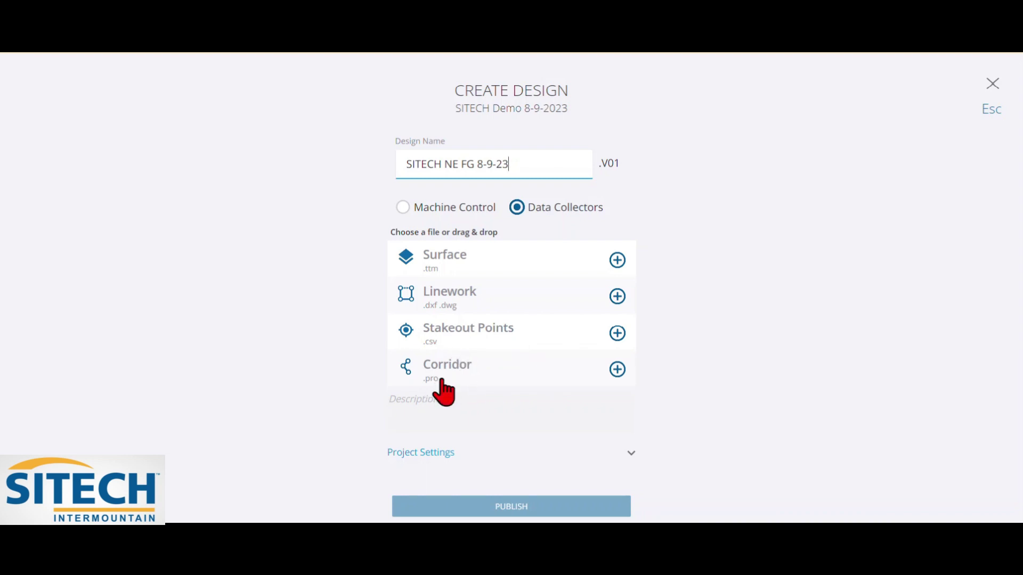
- Attach SITECH-Wheeler SLC NE FG 32122.ttm as Surface and the matching .dxf as Linework
{"action": "left_click", "coordinate": [617, 261]}
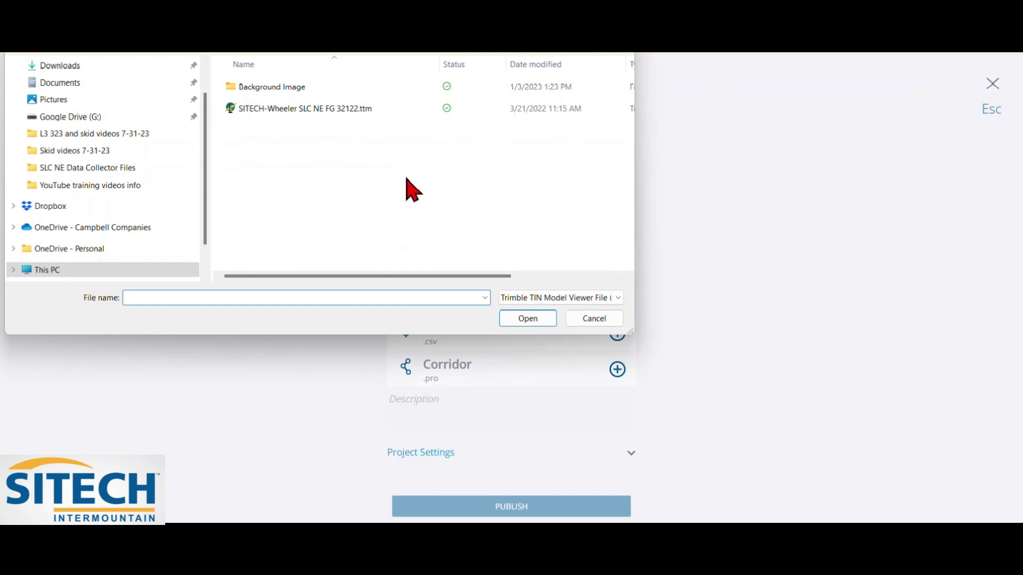
{"action": "left_click", "coordinate": [315, 112]}
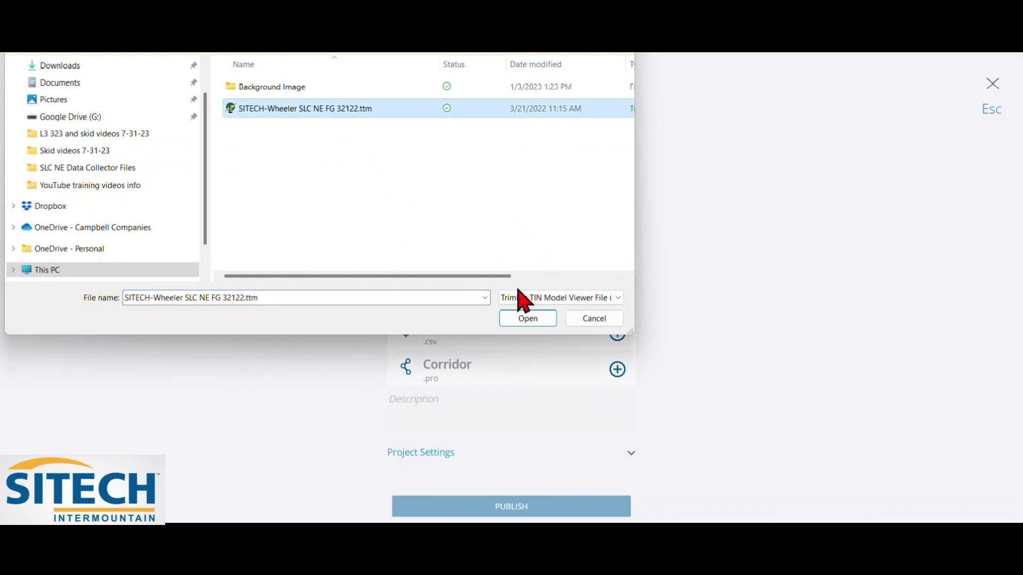
{"action": "left_click", "coordinate": [528, 319]}
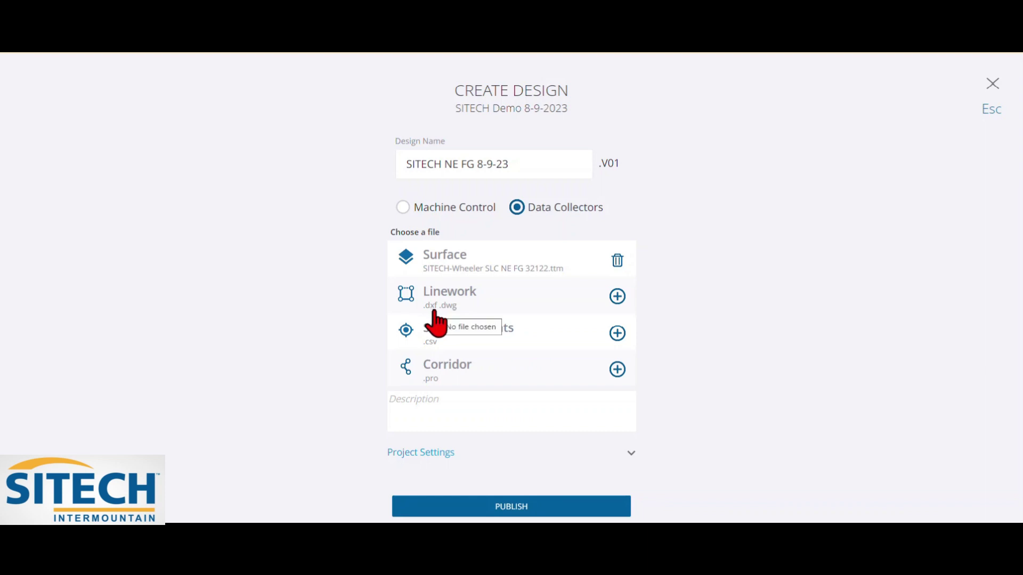
{"action": "left_click", "coordinate": [618, 299]}
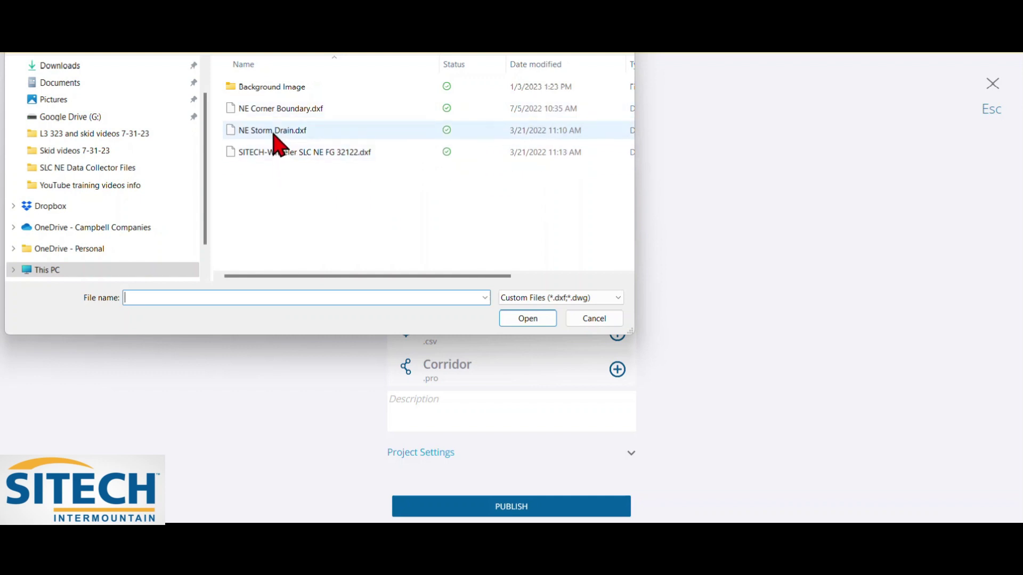
{"action": "left_click", "coordinate": [329, 153]}
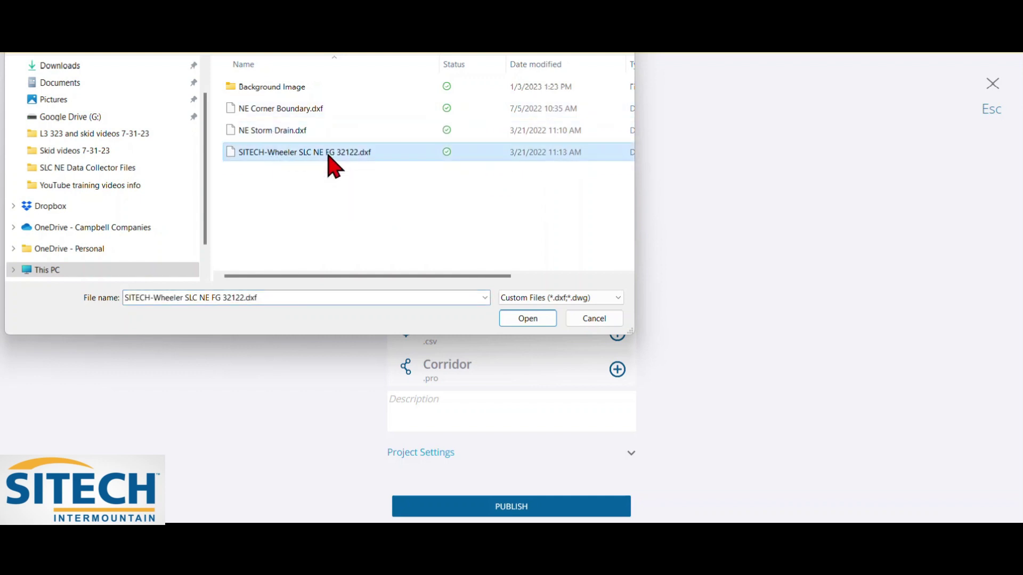
{"action": "left_click", "coordinate": [528, 318]}
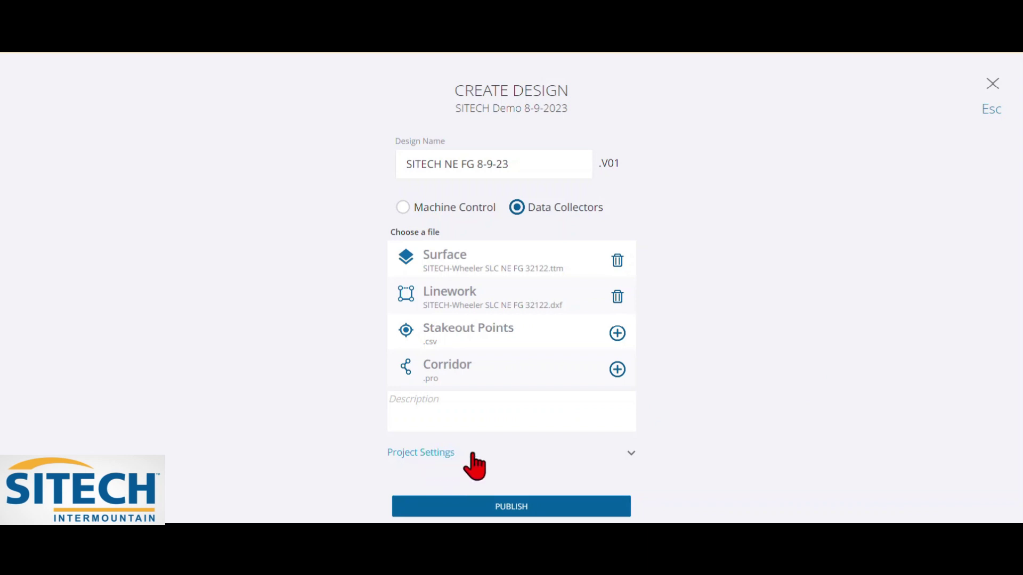
- Publish SITECH NE FG 8-9-23 so version .V01 shows under Active Designs
{"action": "left_click", "coordinate": [491, 512]}
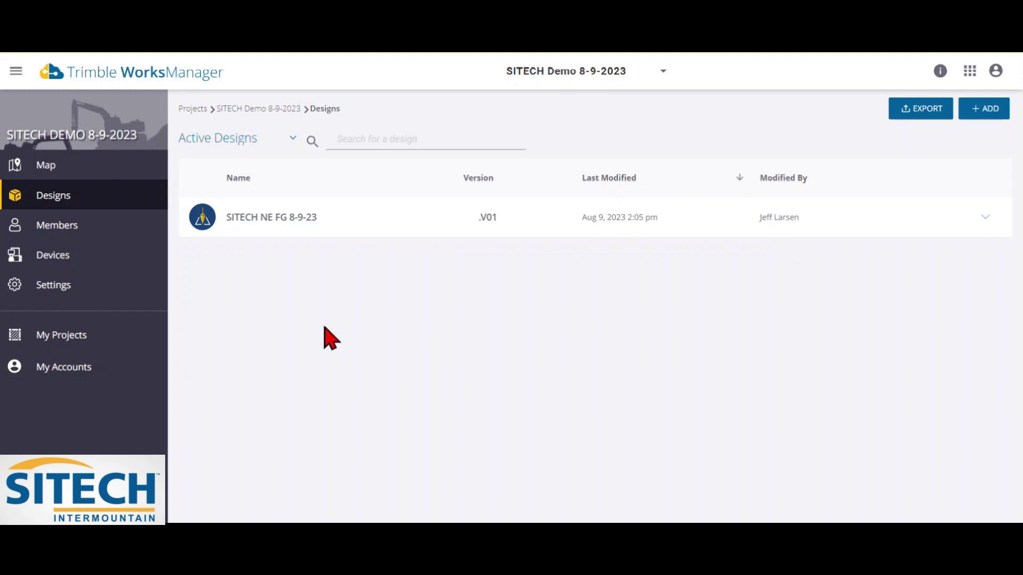
- On the Devices page, add the TSC7 tablet and HP-CND14004LY laptop to the project
{"action": "left_click", "coordinate": [70, 266]}
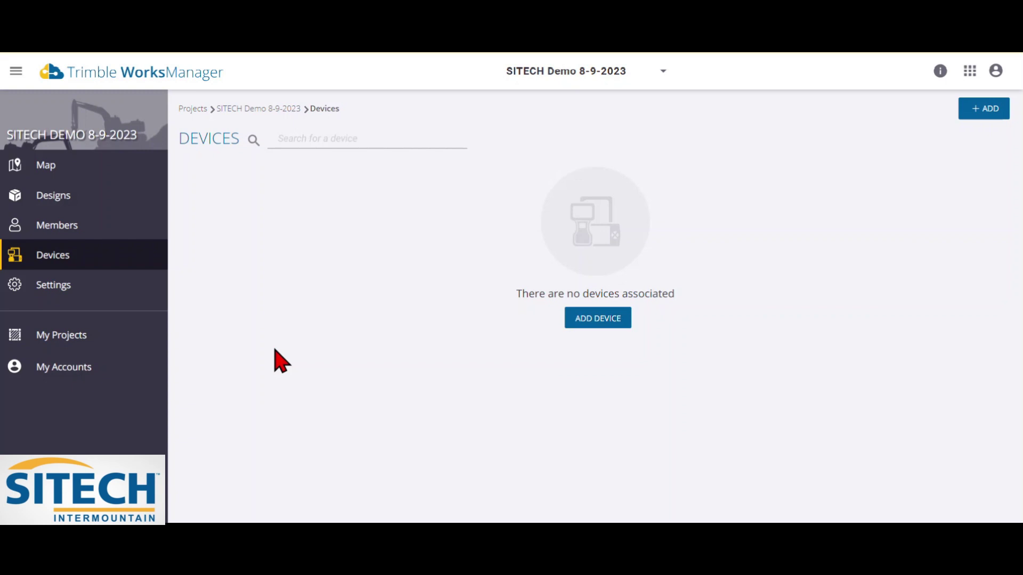
{"action": "left_click", "coordinate": [598, 319]}
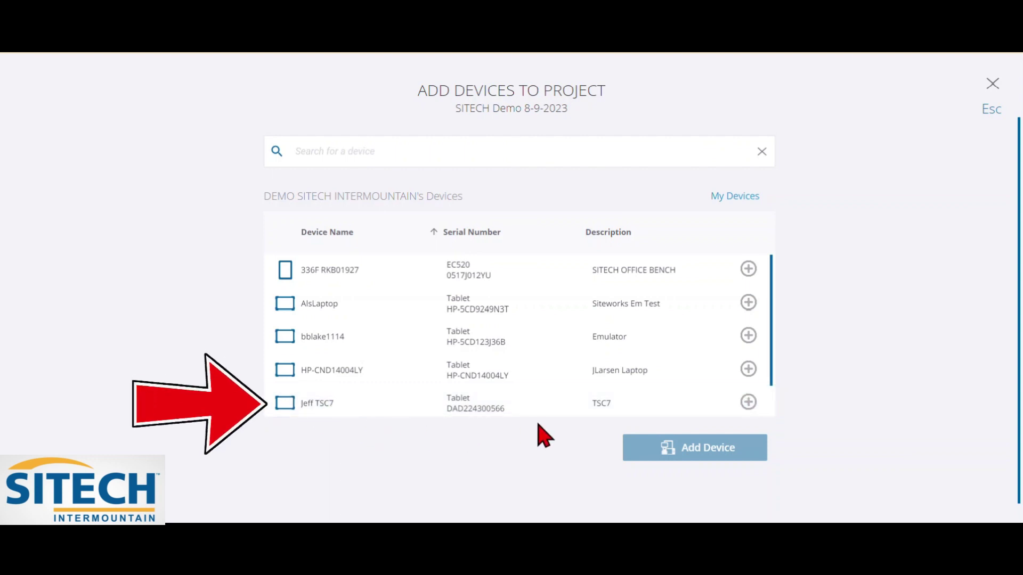
{"action": "left_click", "coordinate": [748, 402]}
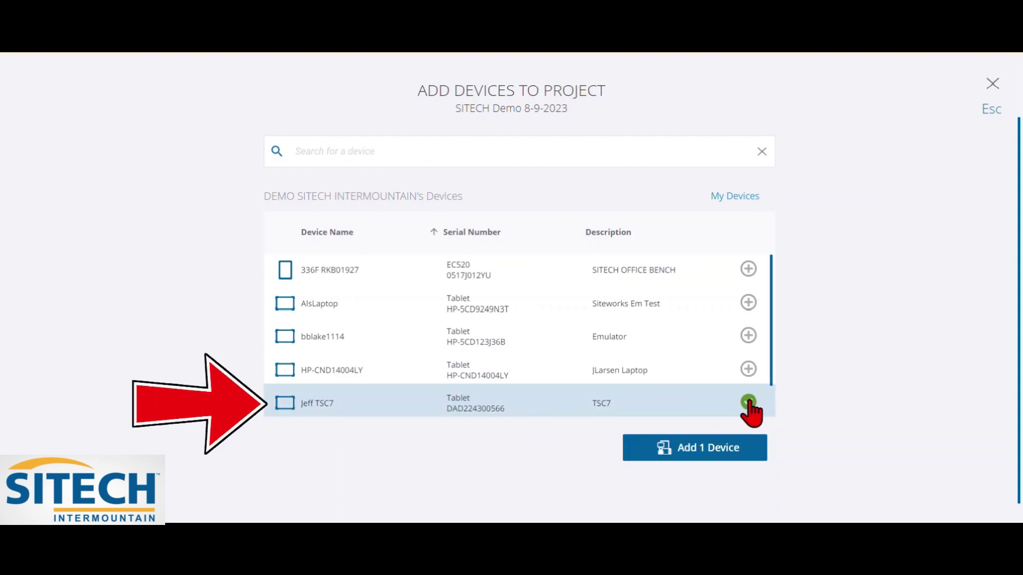
{"action": "left_click", "coordinate": [343, 374]}
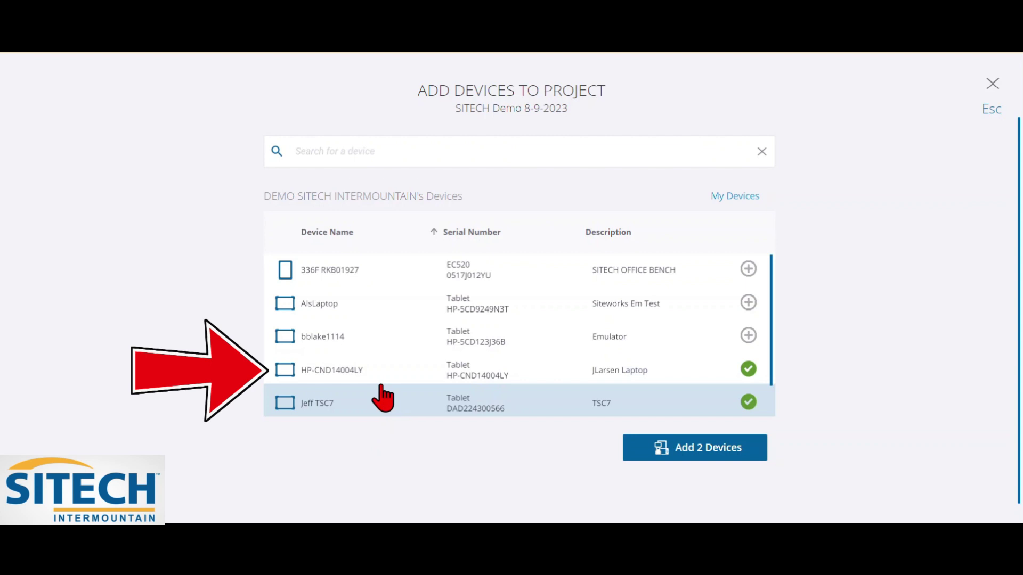
{"action": "left_click", "coordinate": [693, 447]}
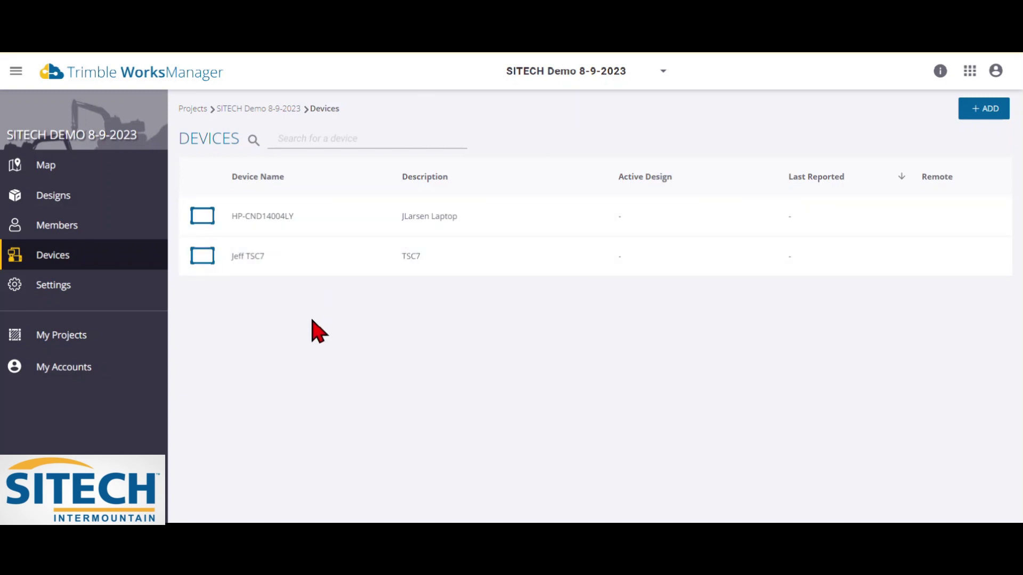
- Open the SITECH NE FG 8-9-23 design details, check its devices, discard the edit and close
{"action": "left_click", "coordinate": [70, 203]}
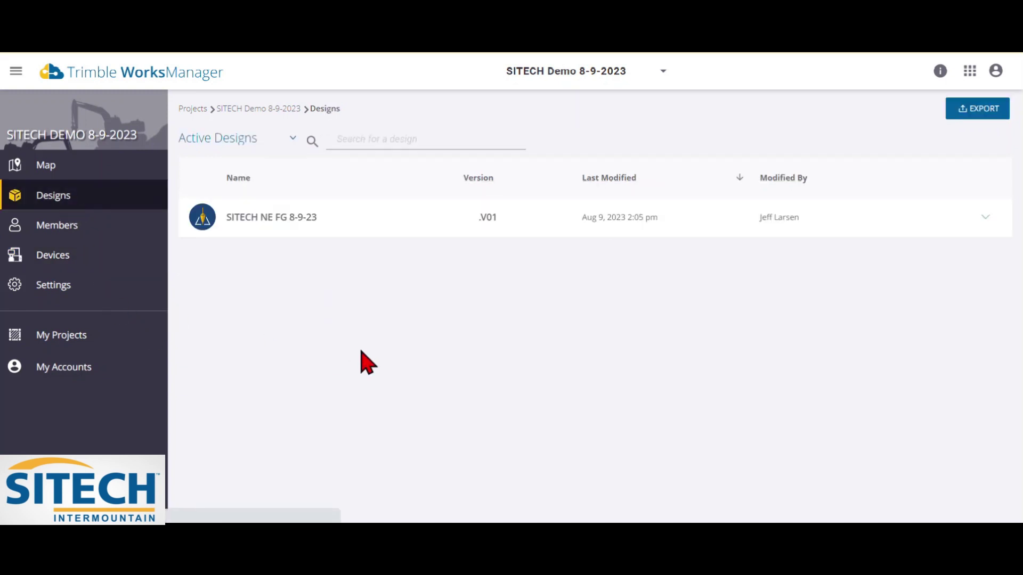
{"action": "left_click", "coordinate": [403, 215]}
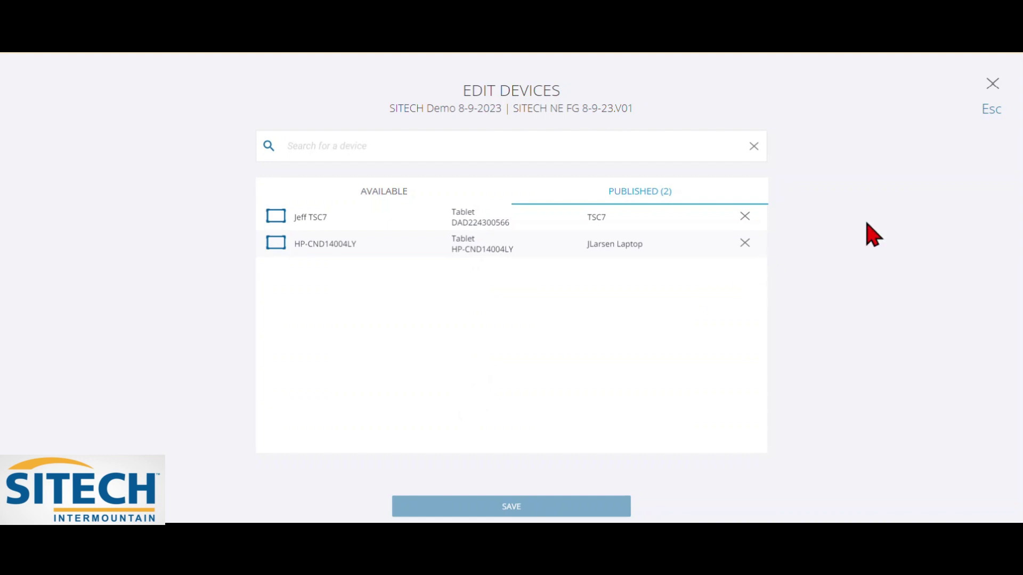
{"action": "left_click", "coordinate": [996, 85]}
{"action": "left_click", "coordinate": [605, 266]}
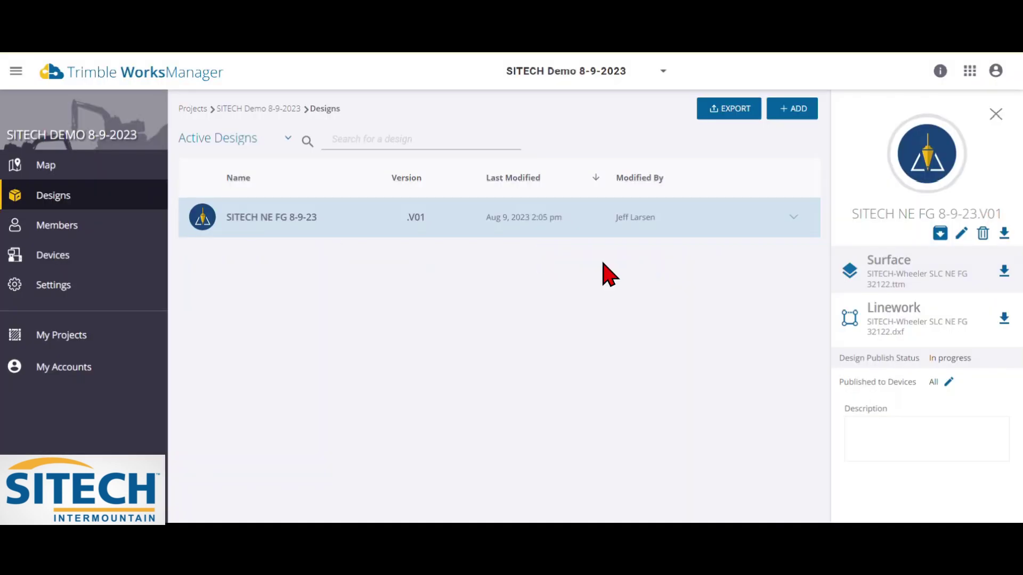
{"action": "left_click", "coordinate": [995, 114]}
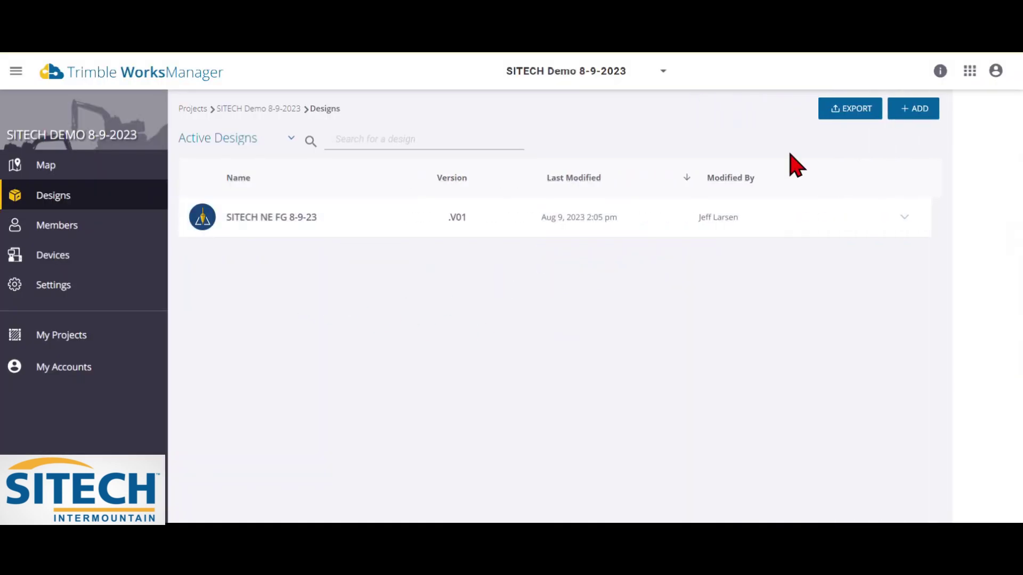
- Pass through the Map and Designs pages to the Members list, which shows its single Project Manager
{"action": "left_click", "coordinate": [49, 169]}
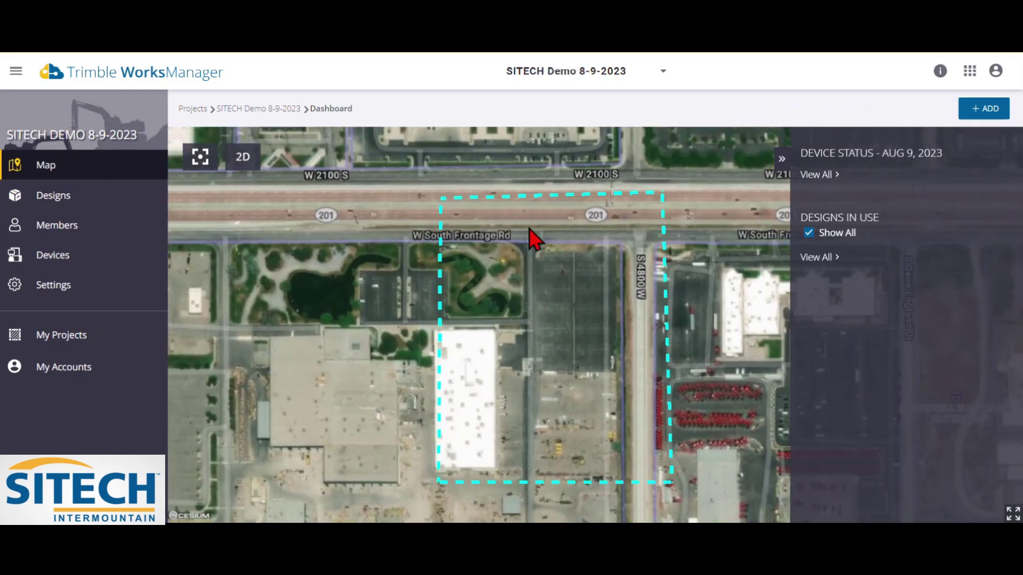
{"action": "left_click", "coordinate": [69, 200]}
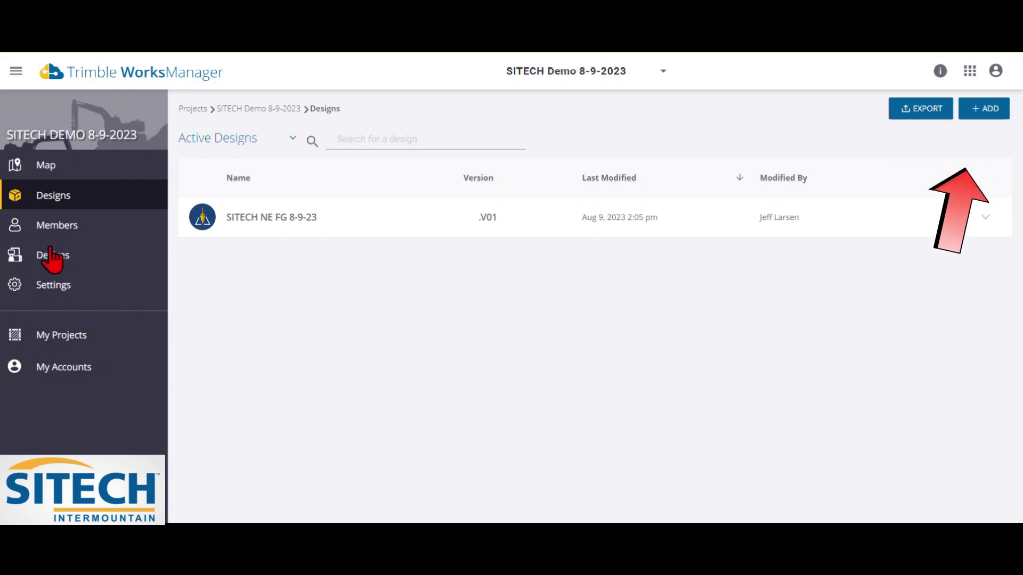
{"action": "left_click", "coordinate": [57, 225]}
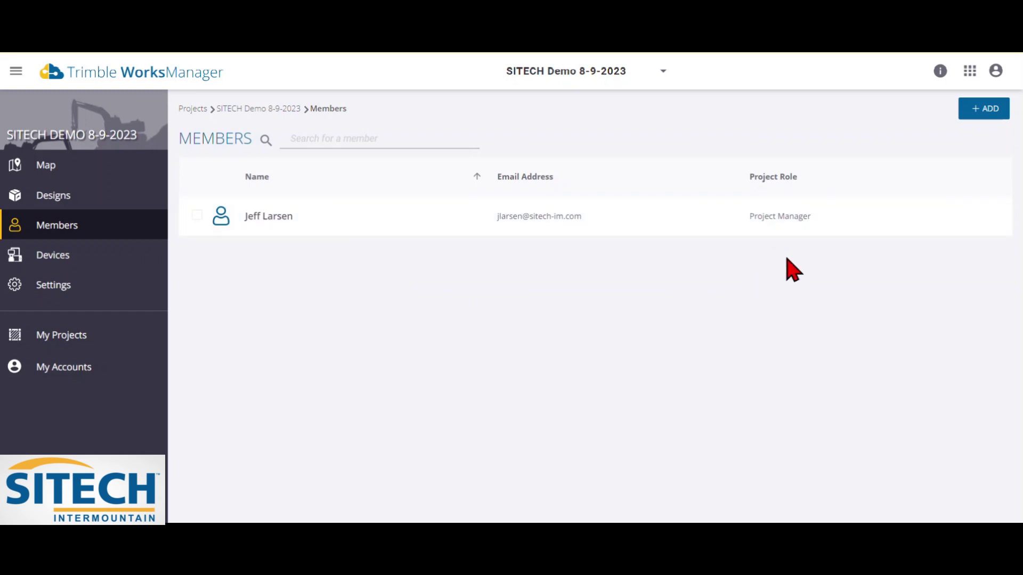
- Start an invite and review the available project roles, leaving Project Viewer selected
{"action": "left_click", "coordinate": [985, 110]}
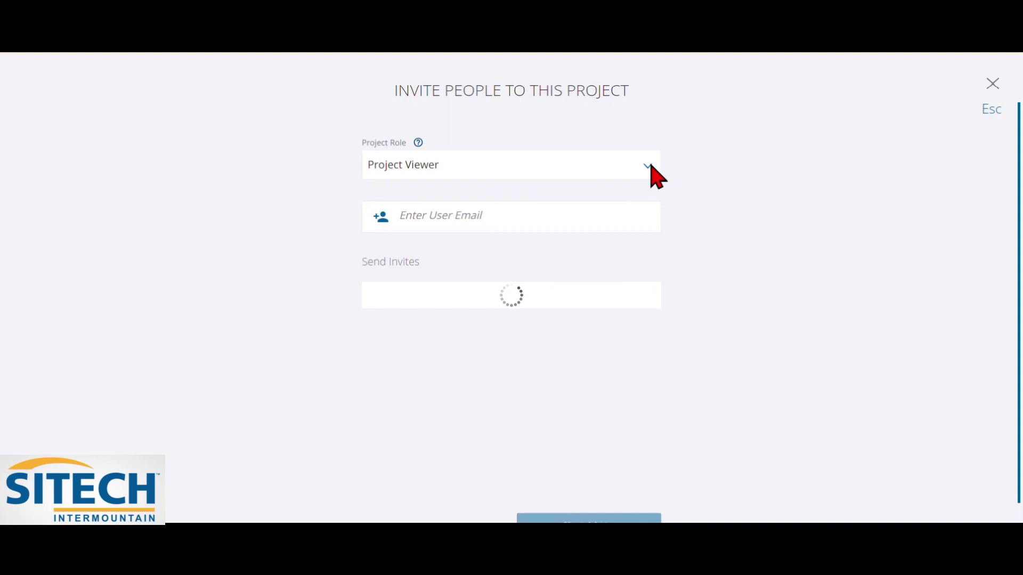
{"action": "left_click", "coordinate": [651, 166]}
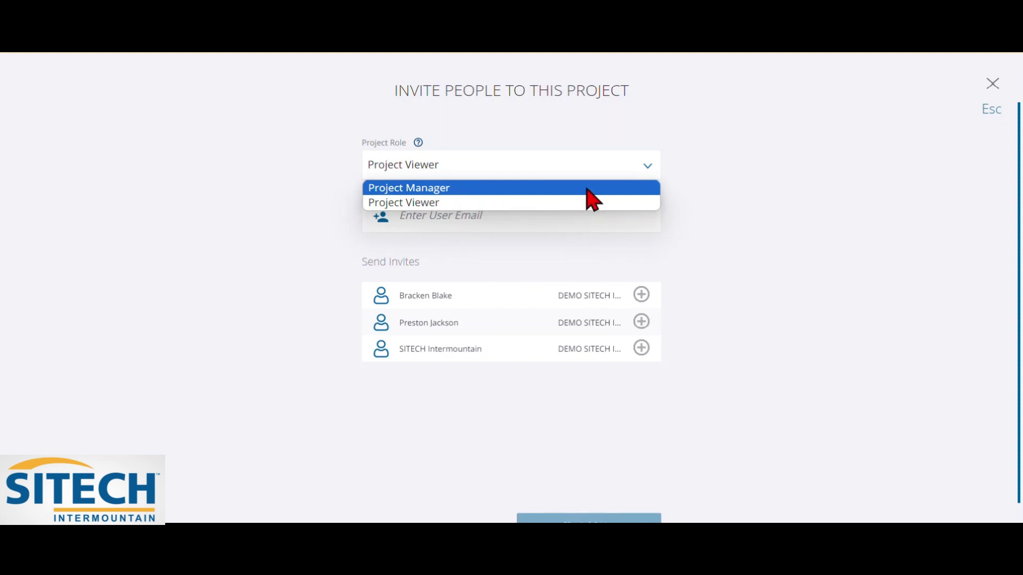
{"action": "left_click", "coordinate": [749, 209]}
- Cancel the invite without an e-mail and show the Devices list with the TSC7 and HP-CND14004LY
{"action": "left_click", "coordinate": [474, 215]}
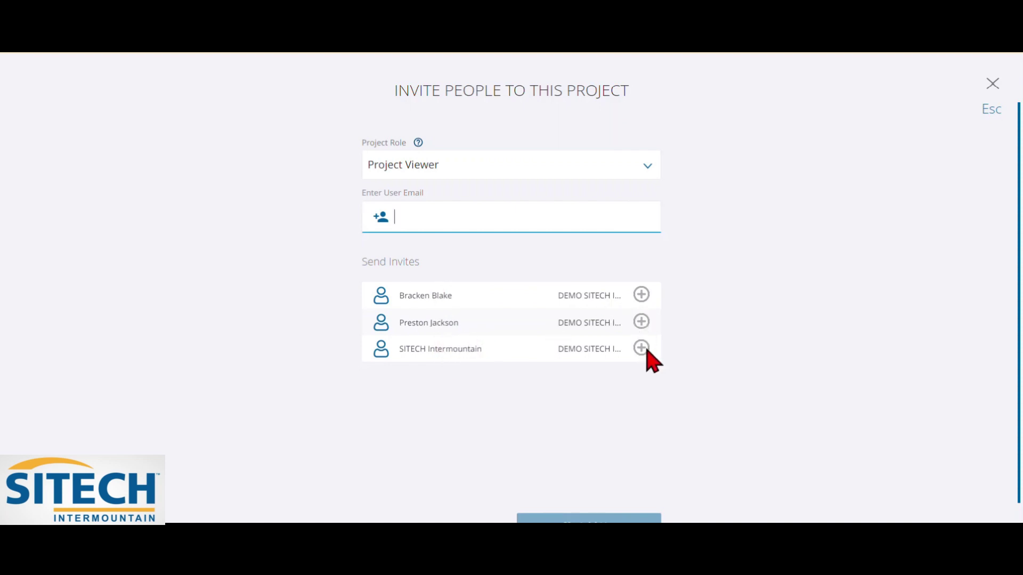
{"action": "left_click", "coordinate": [743, 275]}
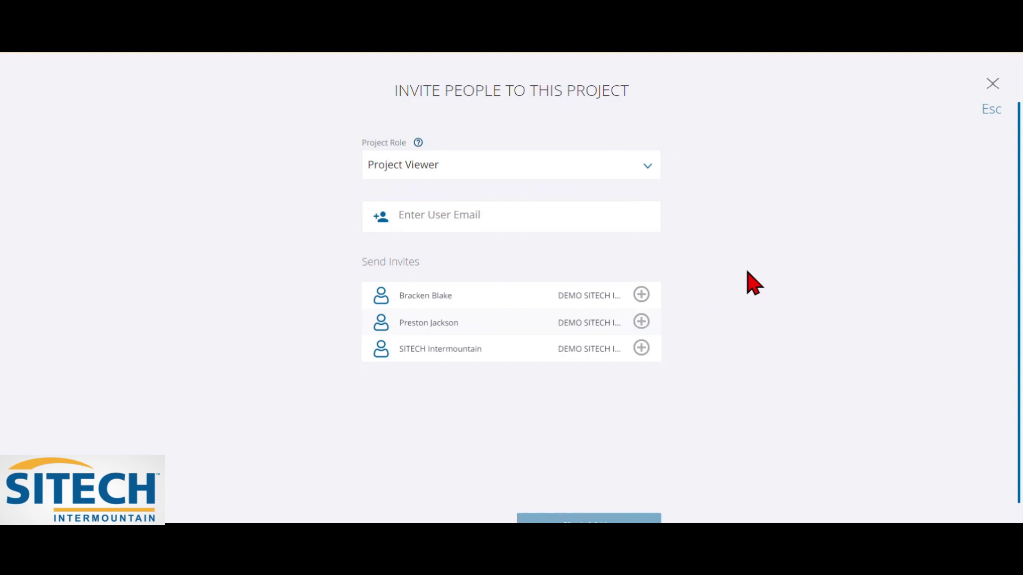
{"action": "left_click", "coordinate": [996, 90]}
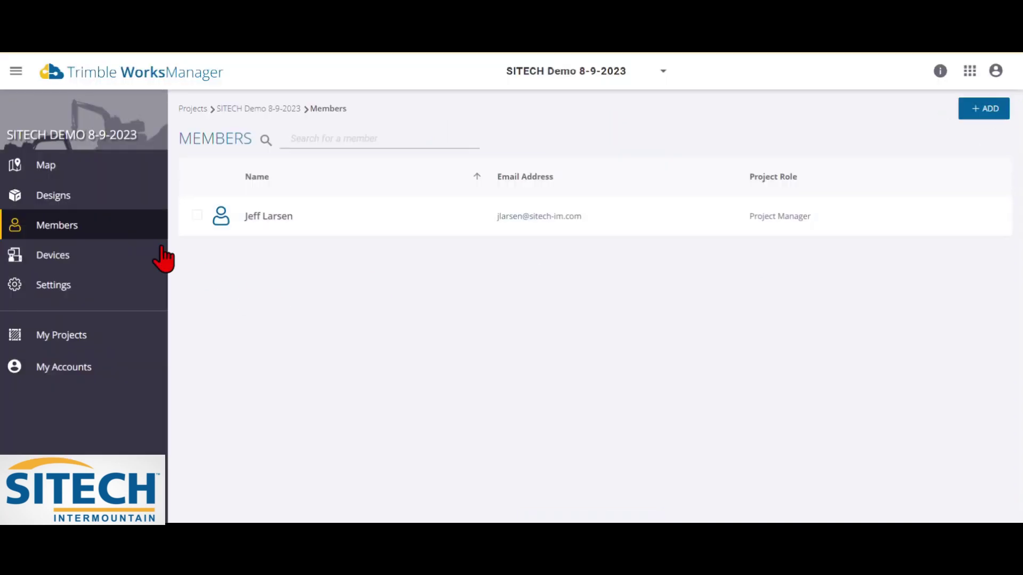
{"action": "left_click", "coordinate": [87, 258]}
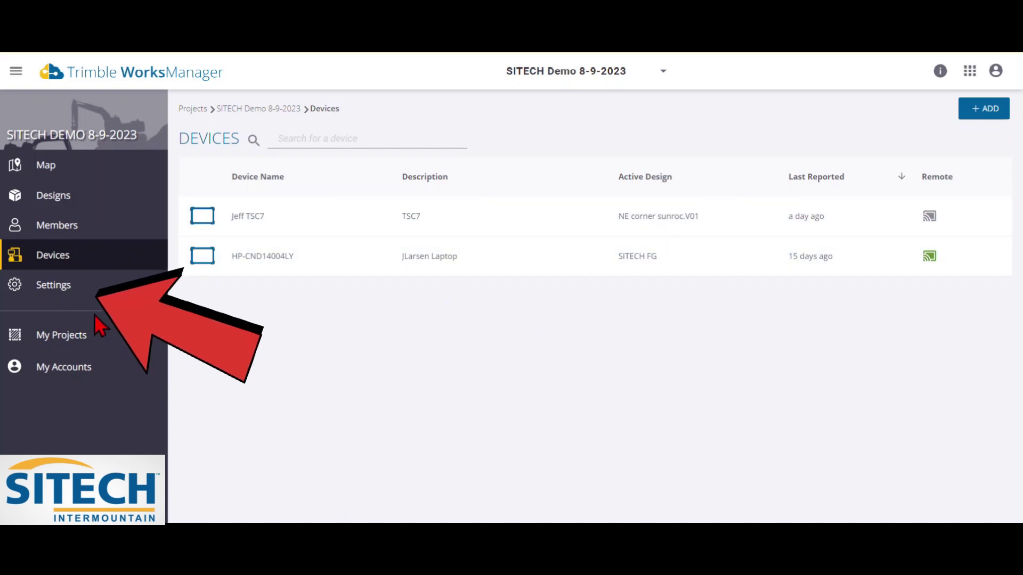
- Scroll through the project Settings: basic information, configuration files and design settings
{"action": "left_click", "coordinate": [62, 297]}
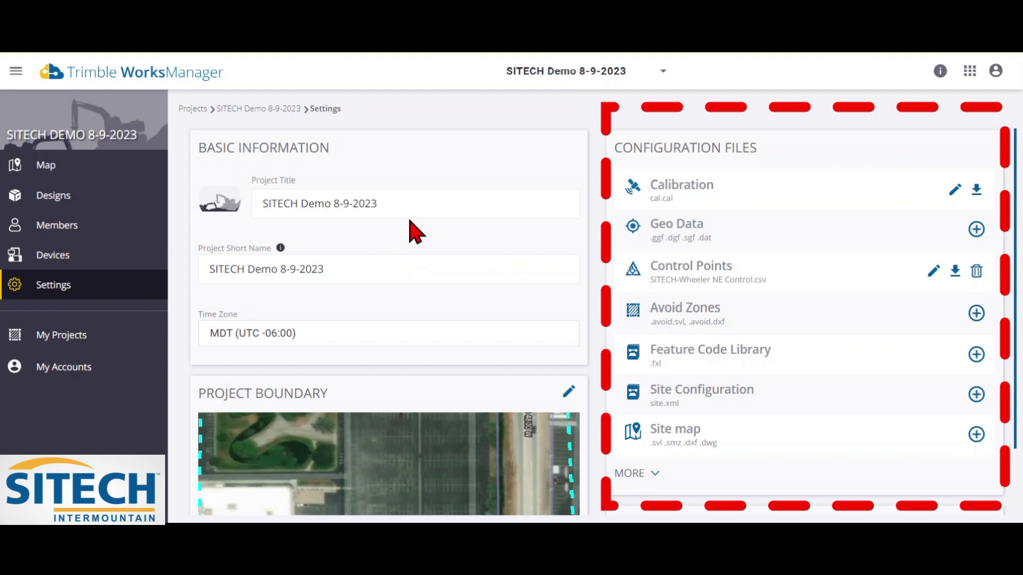
{"action": "scroll", "coordinate": [756, 277], "scroll_direction": "down", "scroll_amount": 2}
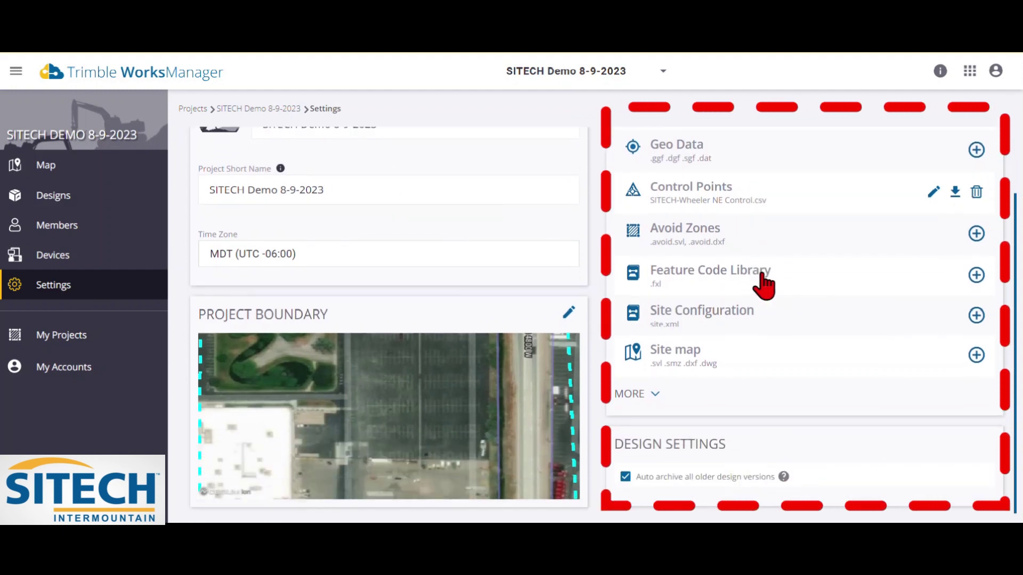
{"action": "scroll", "coordinate": [765, 283], "scroll_direction": "up", "scroll_amount": 2}
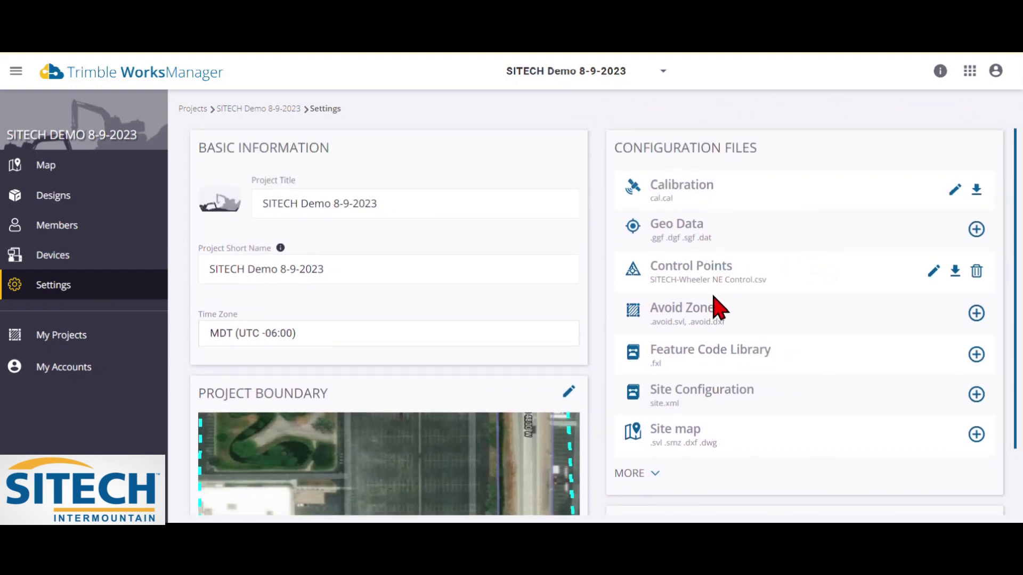
{"action": "scroll", "coordinate": [709, 326], "scroll_direction": "down", "scroll_amount": 2}
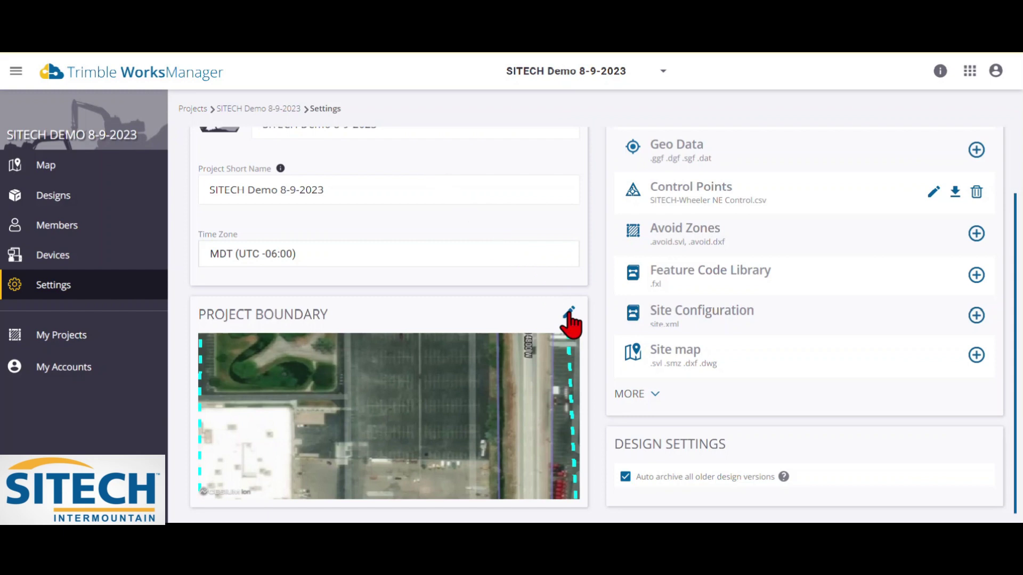
{"action": "scroll", "coordinate": [449, 267], "scroll_direction": "up", "scroll_amount": 5}
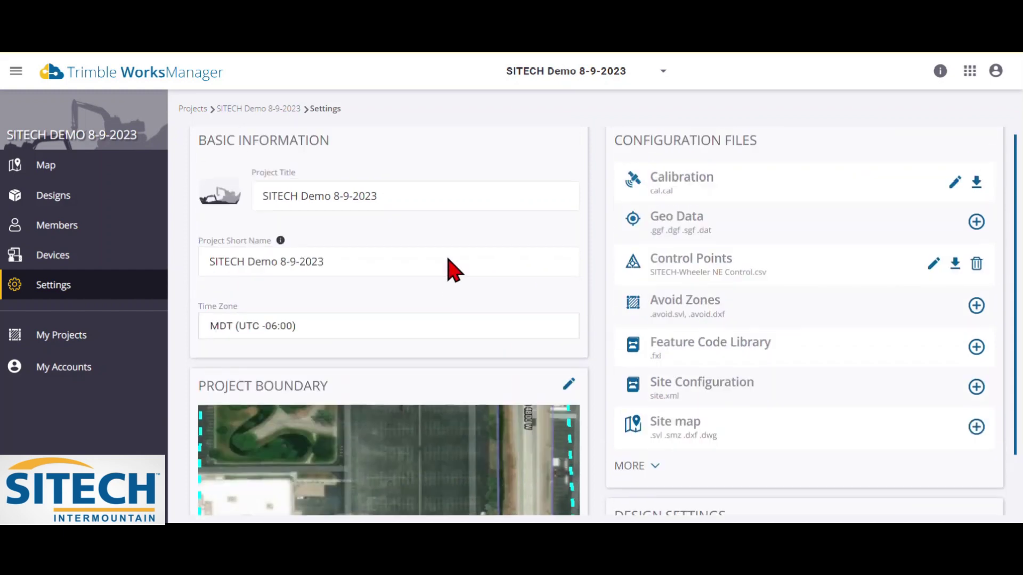
{"action": "left_click", "coordinate": [24, 170]}
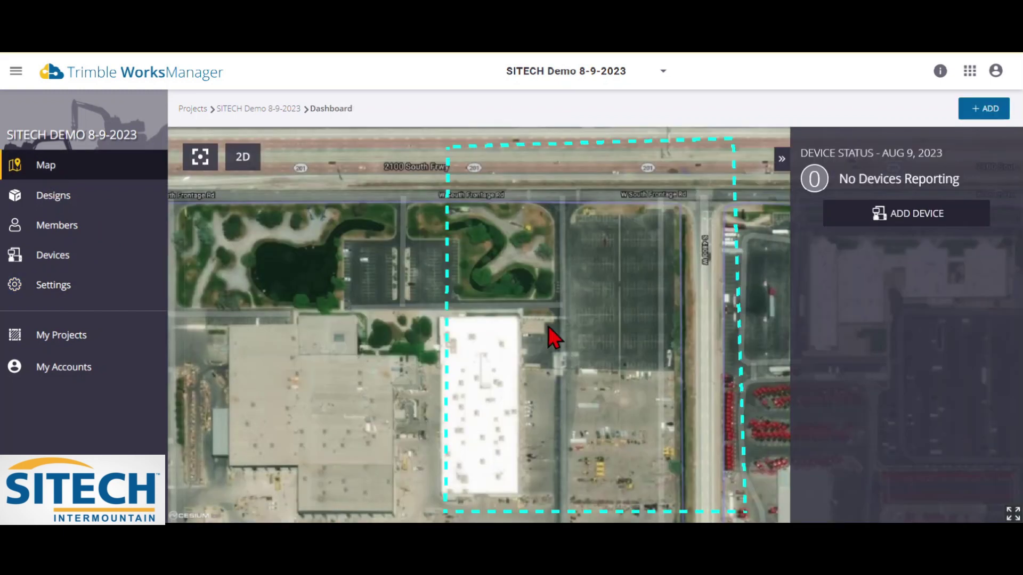